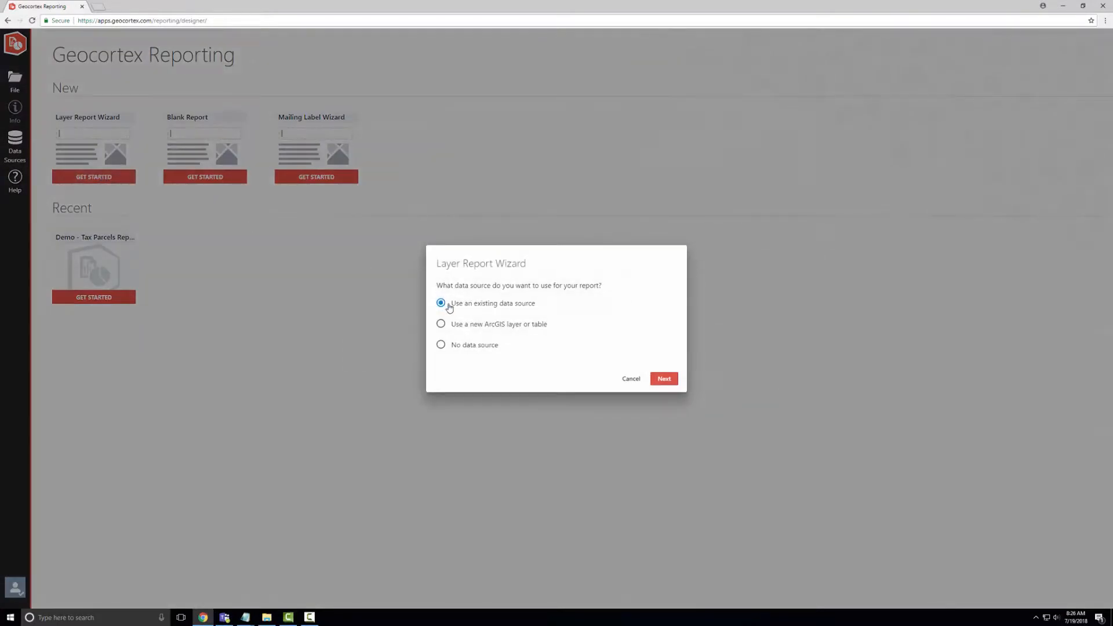
Step: Create a layer report from the existing LA_StreetMap data source, using the Tax Parcels layer
{"action": "left_click", "coordinate": [664, 379]}
{"action": "left_click", "coordinate": [501, 261]}
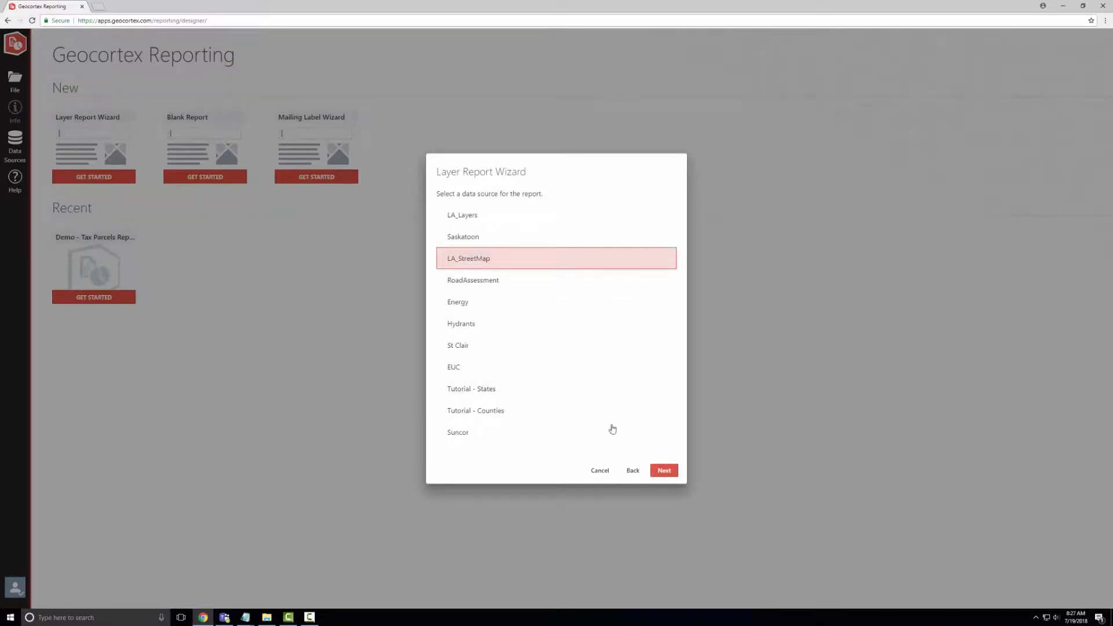
{"action": "left_click", "coordinate": [664, 471]}
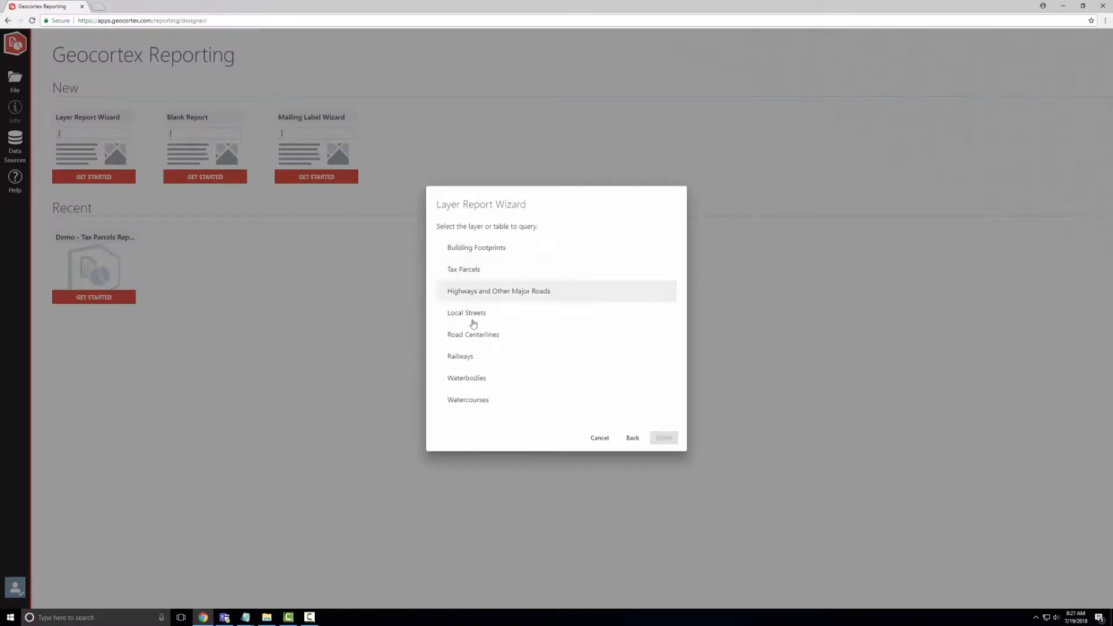
{"action": "left_click", "coordinate": [477, 272]}
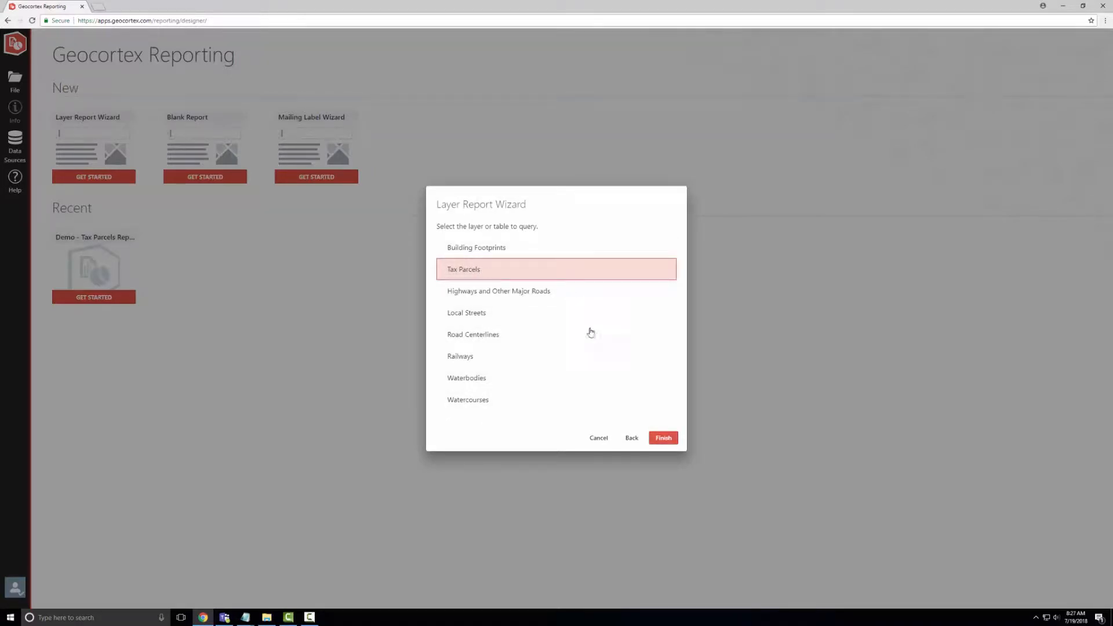
{"action": "left_click", "coordinate": [664, 439]}
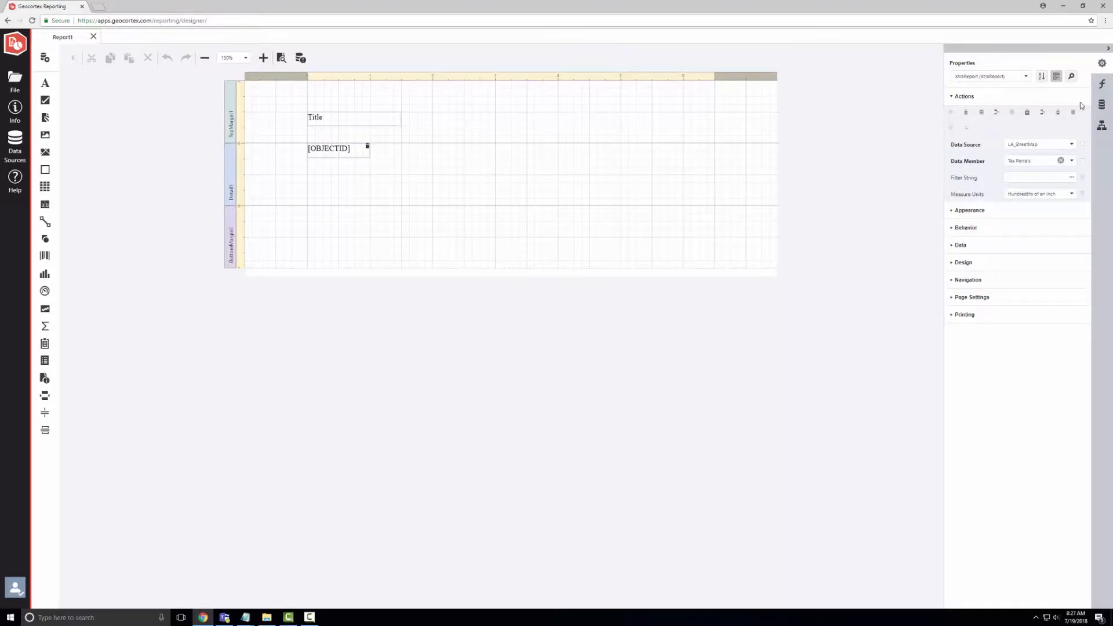
Step: Add the OWNERNAME, MAILADDRESS and MA_CITYSTATE fields from Tax Parcels to the Detail band, in a row beside OBJECTID
{"action": "left_click", "coordinate": [1102, 84]}
{"action": "left_click", "coordinate": [1102, 104]}
{"action": "left_click", "coordinate": [952, 78]}
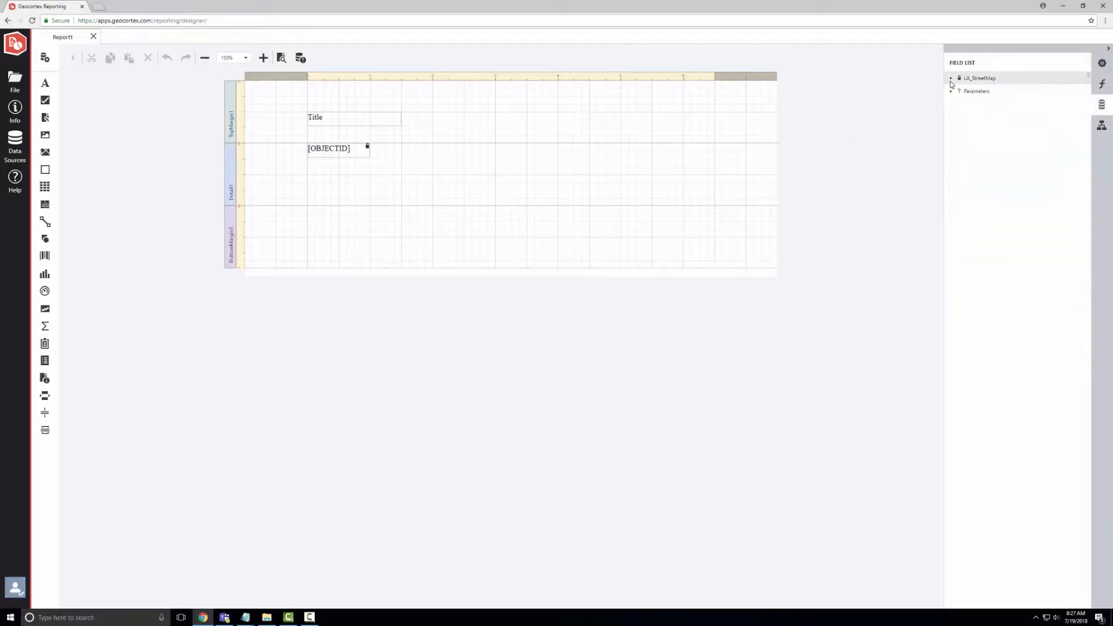
{"action": "left_click", "coordinate": [960, 92]}
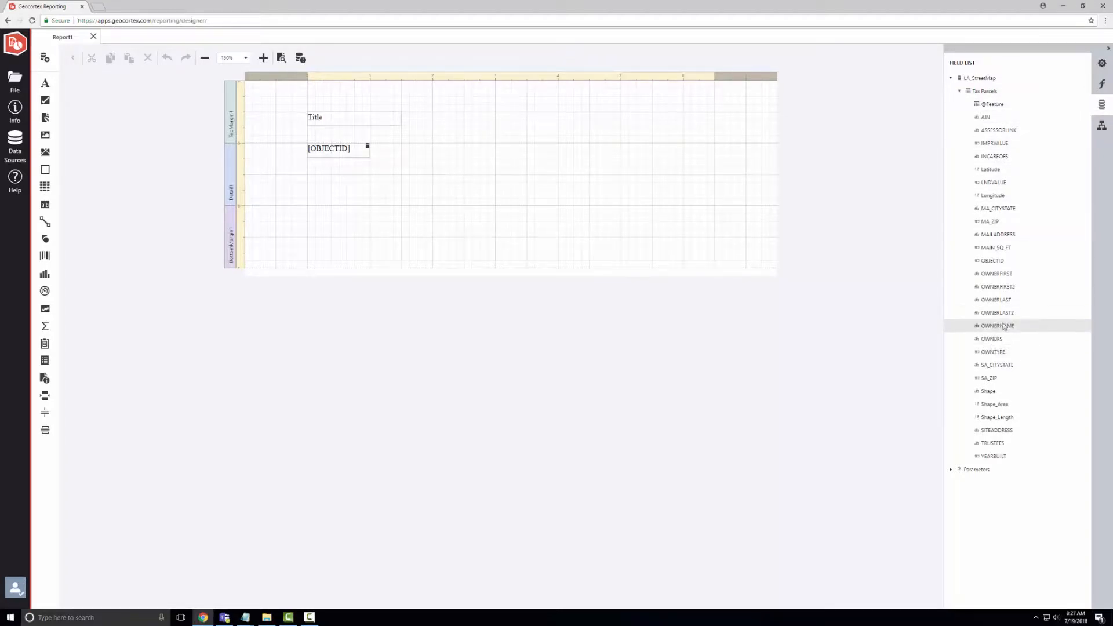
{"action": "left_click_drag", "start_coordinate": [974, 323], "coordinate": [400, 148]}
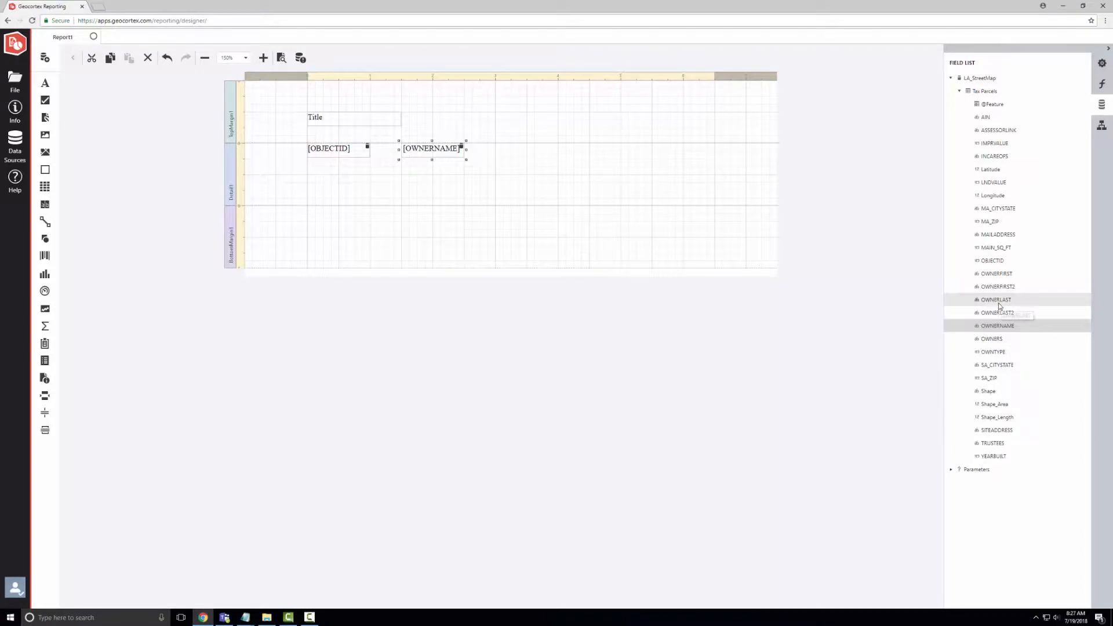
{"action": "mouse_move", "coordinate": [998, 302]}
{"action": "left_mouse_down"}
{"action": "mouse_move", "coordinate": [498, 168]}
{"action": "mouse_move", "coordinate": [496, 149]}
{"action": "mouse_move", "coordinate": [553, 200]}
{"action": "mouse_move", "coordinate": [989, 298]}
{"action": "left_mouse_up"}
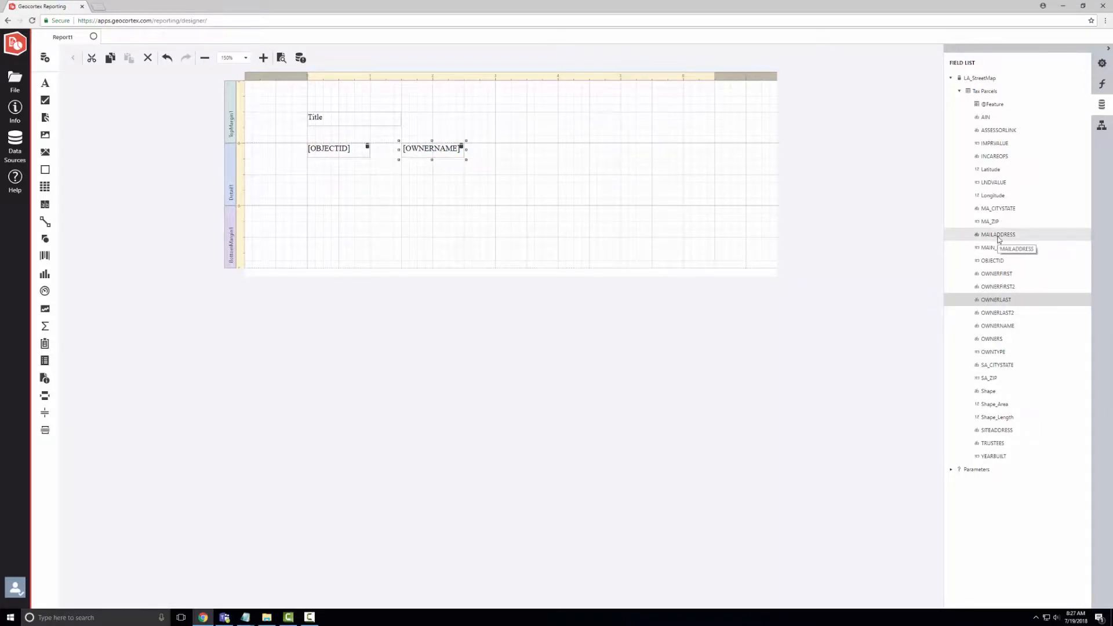
{"action": "left_click_drag", "start_coordinate": [998, 237], "coordinate": [498, 152]}
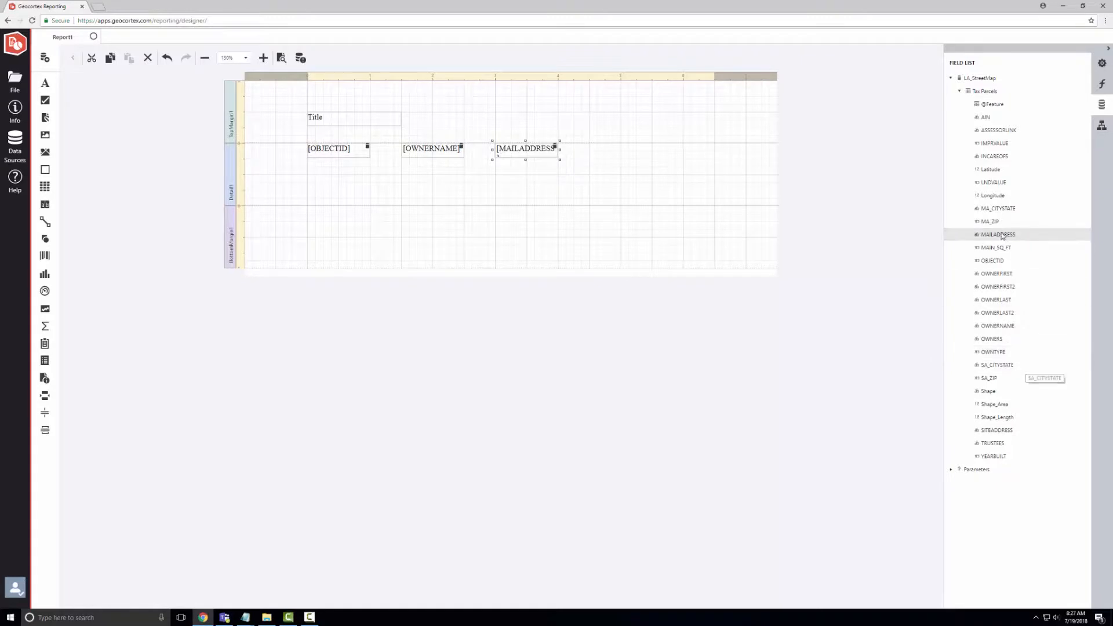
{"action": "left_click_drag", "start_coordinate": [998, 209], "coordinate": [590, 146]}
{"action": "left_click_drag", "start_coordinate": [995, 213], "coordinate": [672, 149]}
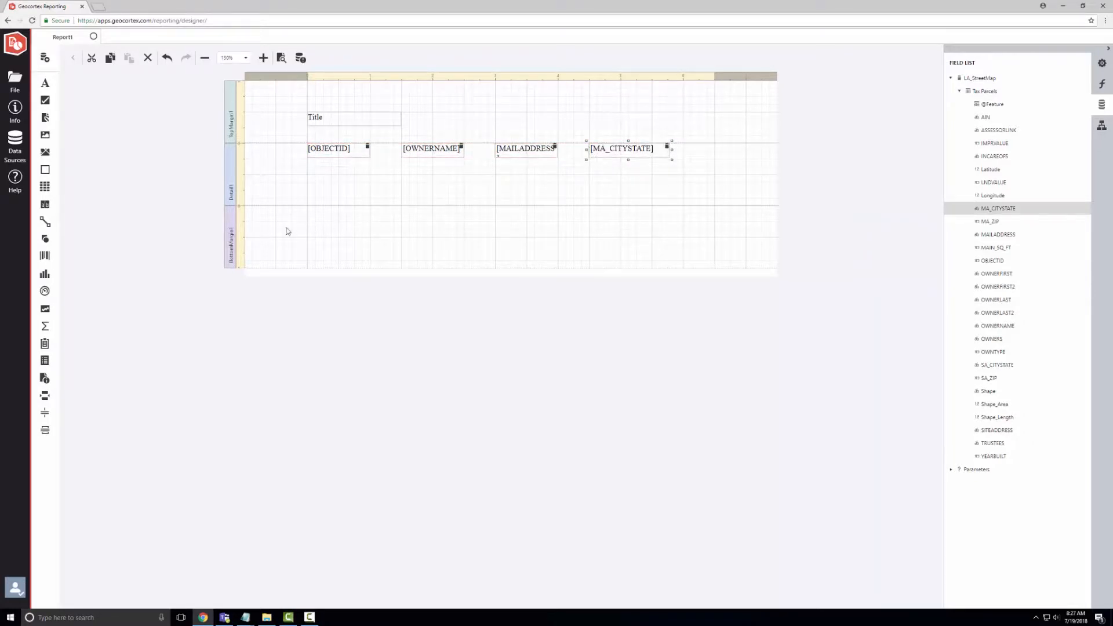
Step: Enlarge the Detail band to about 2.5 inches tall and add a barcode below the OBJECTID and OWNERNAME fields
{"action": "left_click_drag", "start_coordinate": [230, 204], "coordinate": [228, 301]}
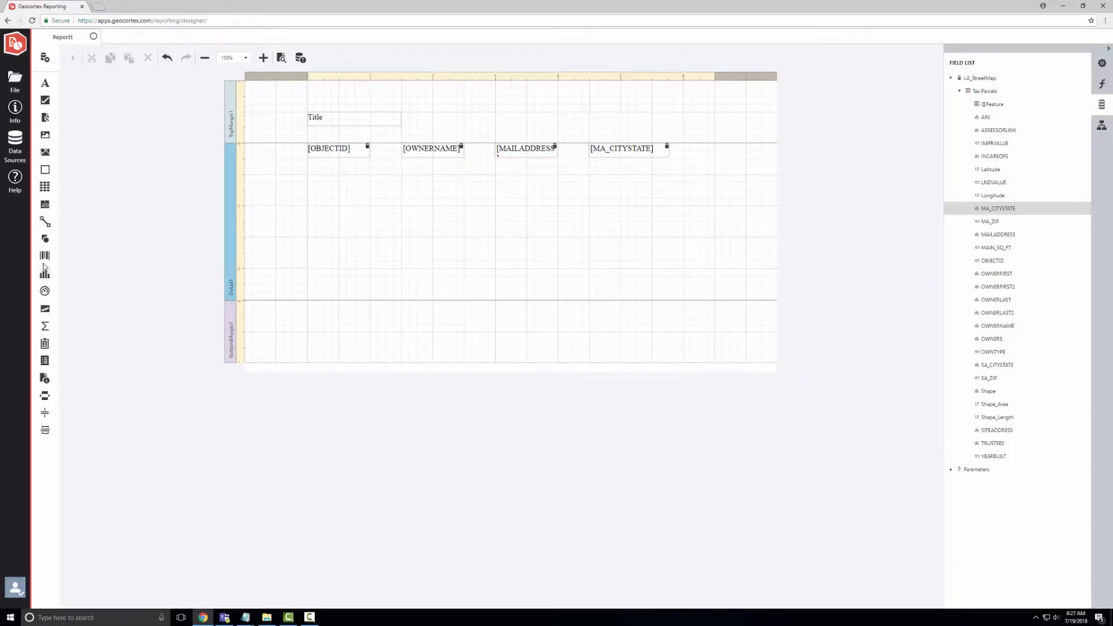
{"action": "left_click_drag", "start_coordinate": [45, 262], "coordinate": [464, 294]}
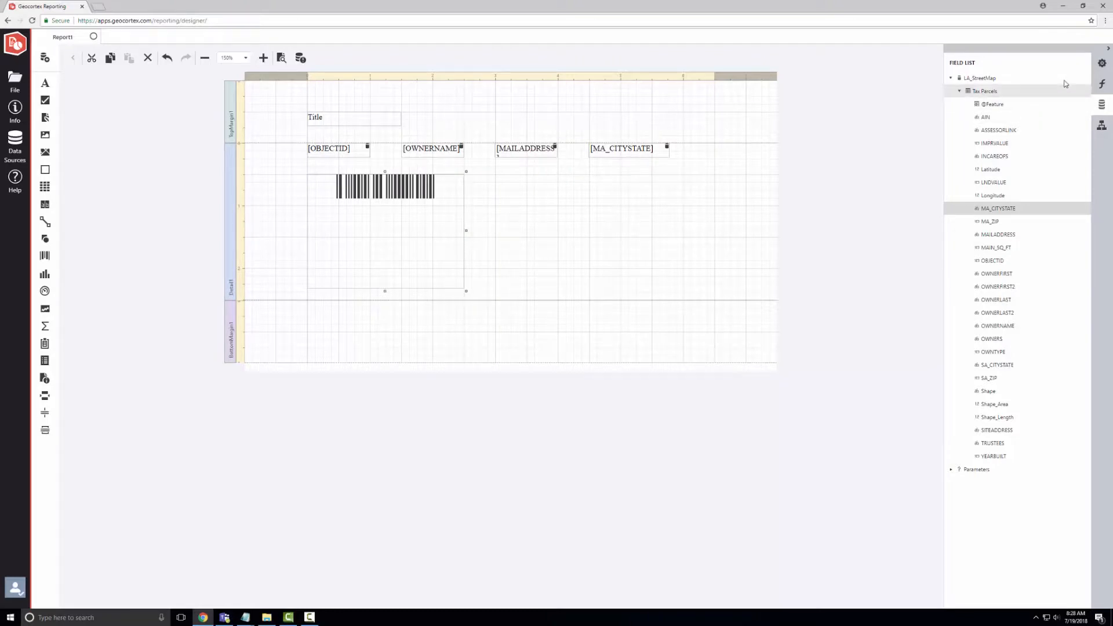
Step: Set the barcode's symbology to QRCode and its compaction mode to Byte
{"action": "left_click", "coordinate": [1101, 64]}
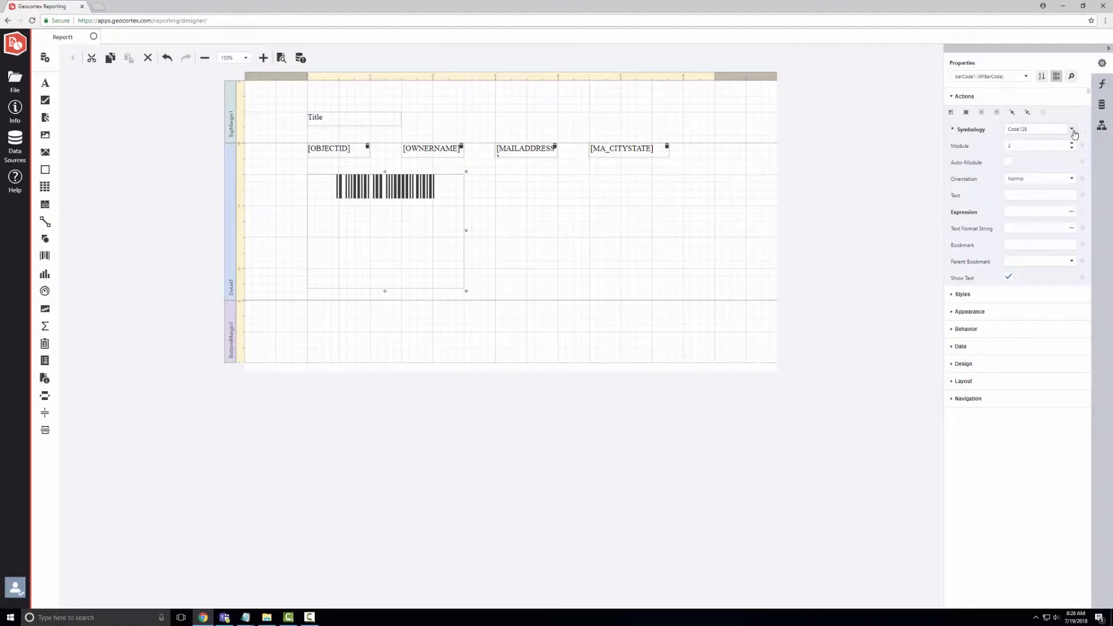
{"action": "left_click", "coordinate": [1071, 130]}
{"action": "scroll", "coordinate": [1043, 226], "scroll_direction": "down", "scroll_amount": 3}
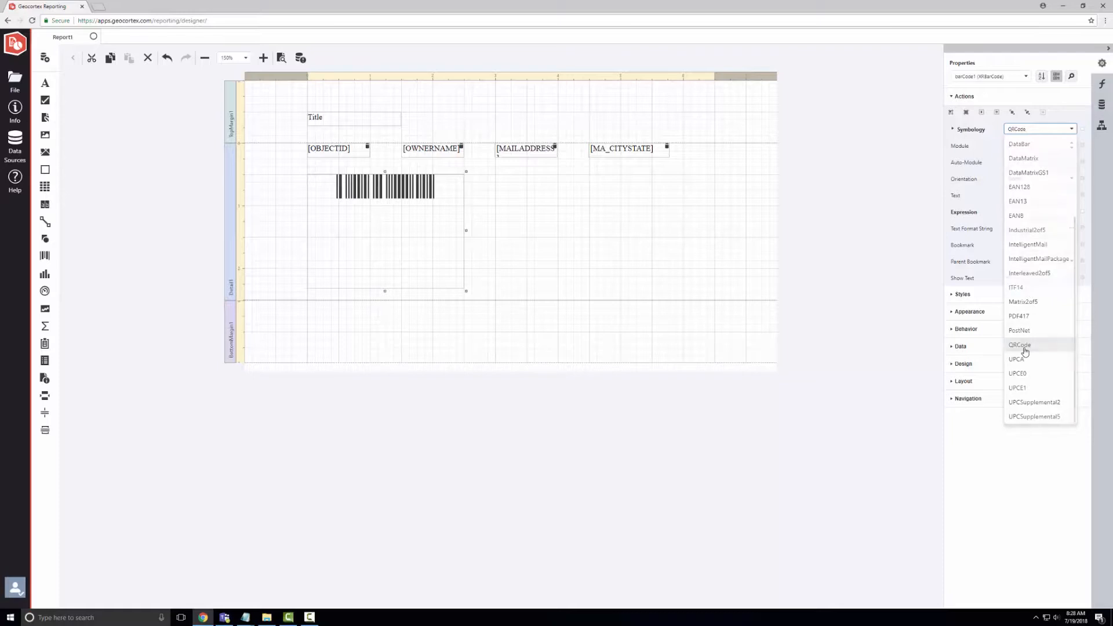
{"action": "left_click", "coordinate": [1026, 351]}
{"action": "left_click", "coordinate": [953, 129]}
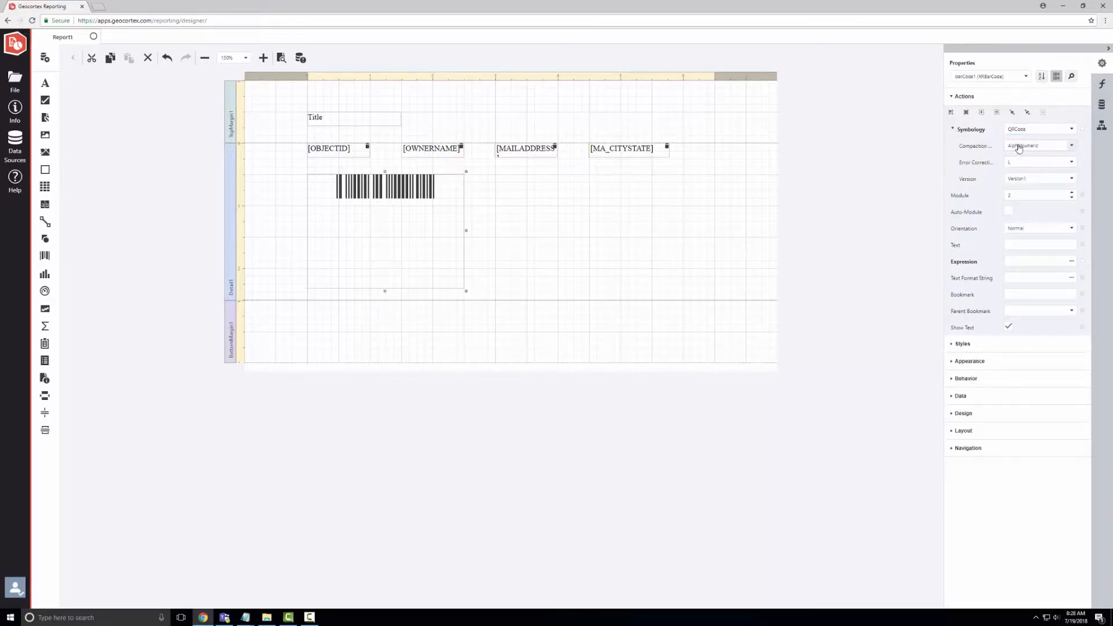
{"action": "left_click", "coordinate": [1069, 147]}
{"action": "left_click", "coordinate": [1019, 188]}
{"action": "left_click", "coordinate": [1066, 261]}
{"action": "left_click", "coordinate": [958, 269]}
{"action": "left_click", "coordinate": [1070, 263]}
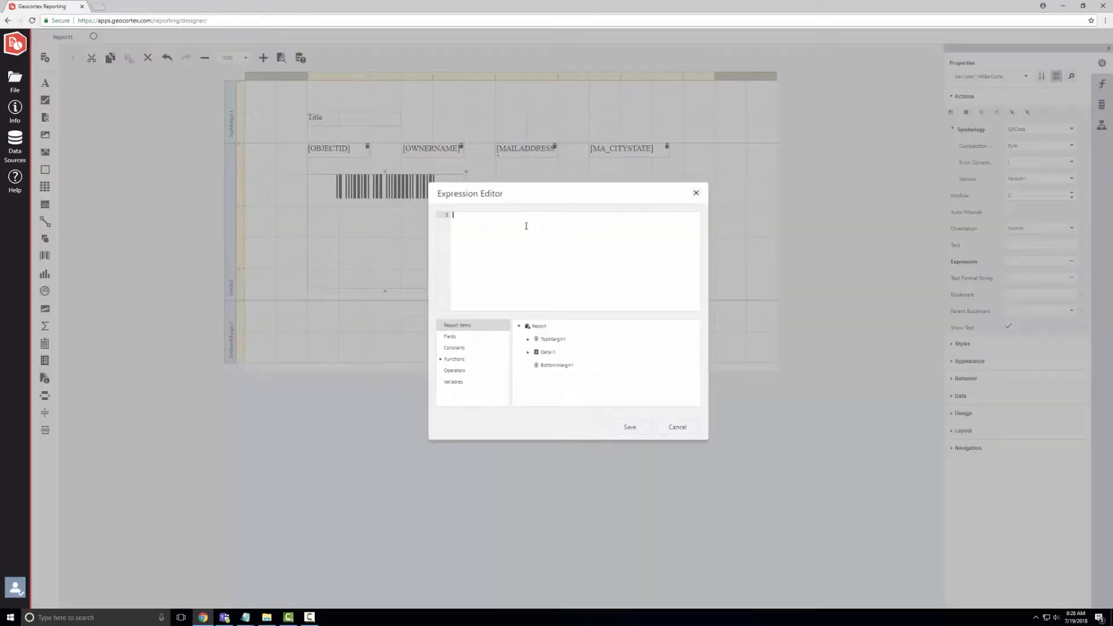
{"action": "type", "text": "https://www.google.ca/maps/place/"}
{"action": "type", "text": "'"}
{"action": "left_click", "coordinate": [453, 336]}
{"action": "scroll", "coordinate": [580, 374], "scroll_direction": "down", "scroll_amount": 5}
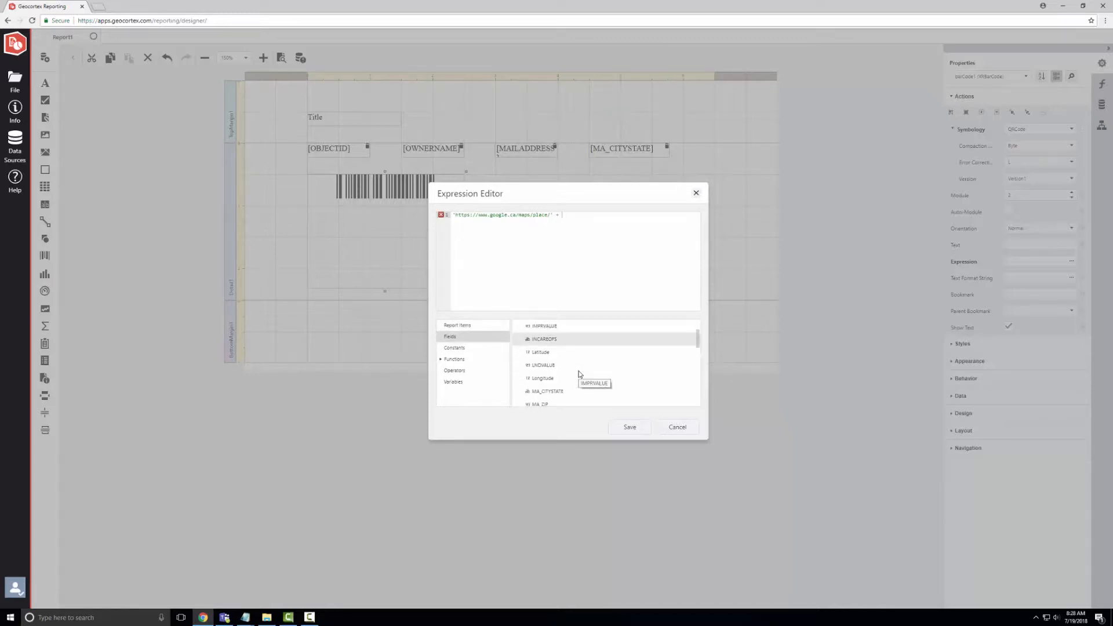
{"action": "scroll", "coordinate": [580, 374], "scroll_direction": "down", "scroll_amount": 8}
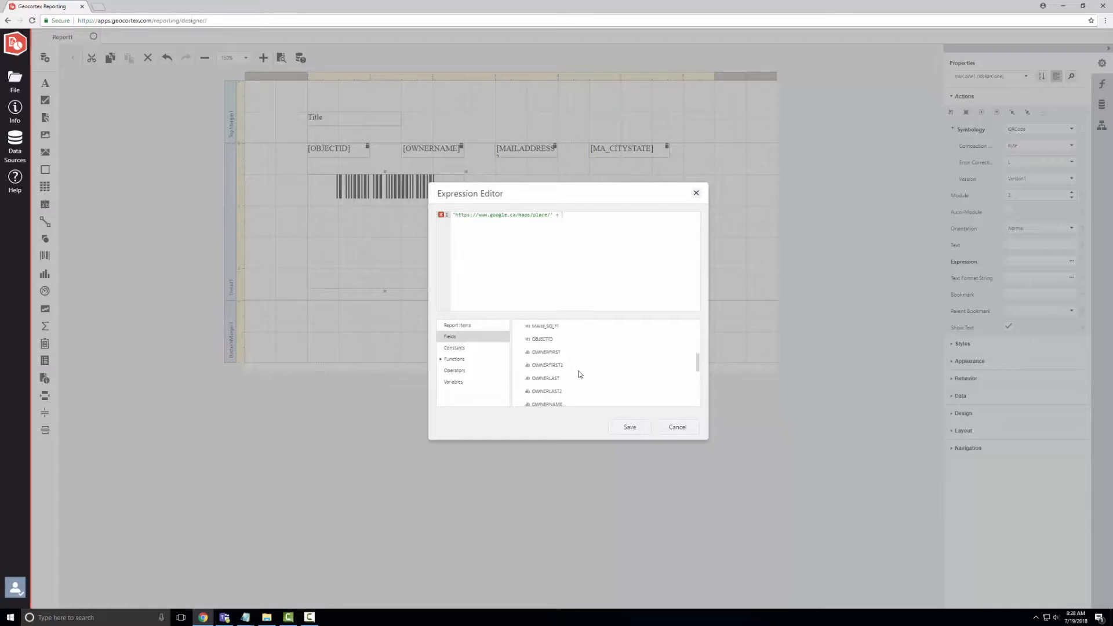
{"action": "double_click", "coordinate": [560, 362]}
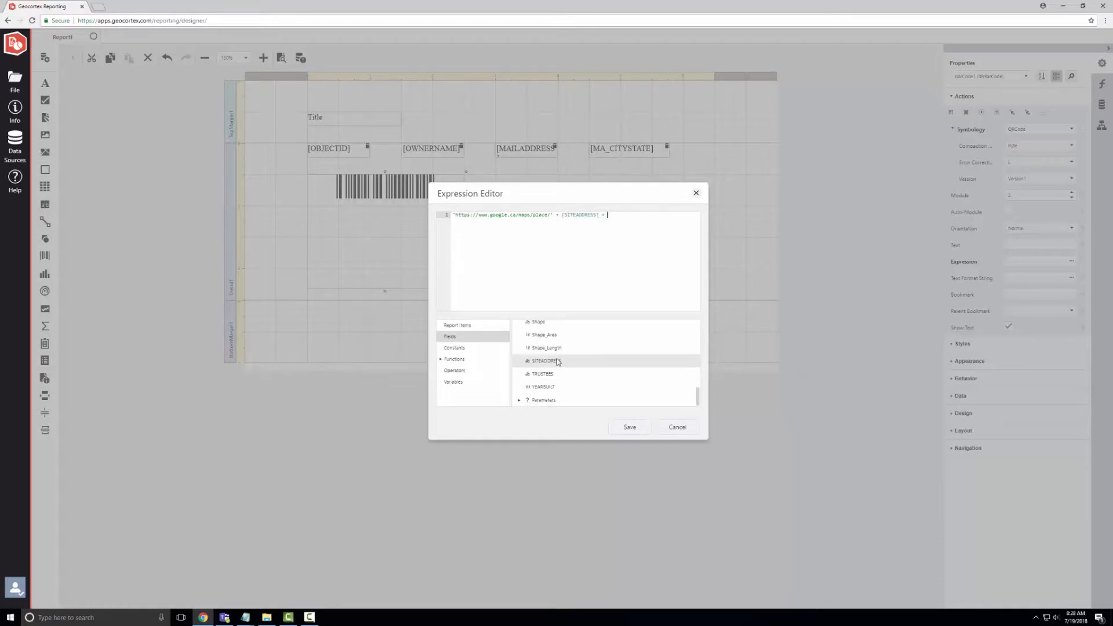
Step: Append + ' ' + [SA_CITYSTATE] + ' ' + [SA_ZIP] to the barcode's expression and save it
{"action": "scroll", "coordinate": [559, 361], "scroll_direction": "up", "scroll_amount": 1}
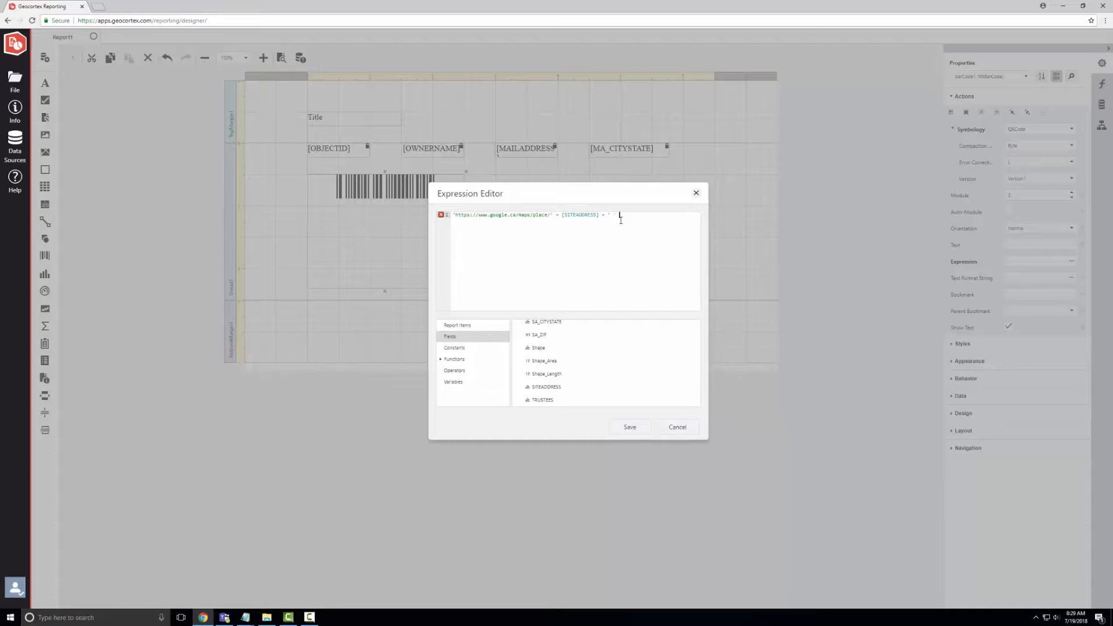
{"action": "scroll", "coordinate": [554, 362], "scroll_direction": "up", "scroll_amount": 2}
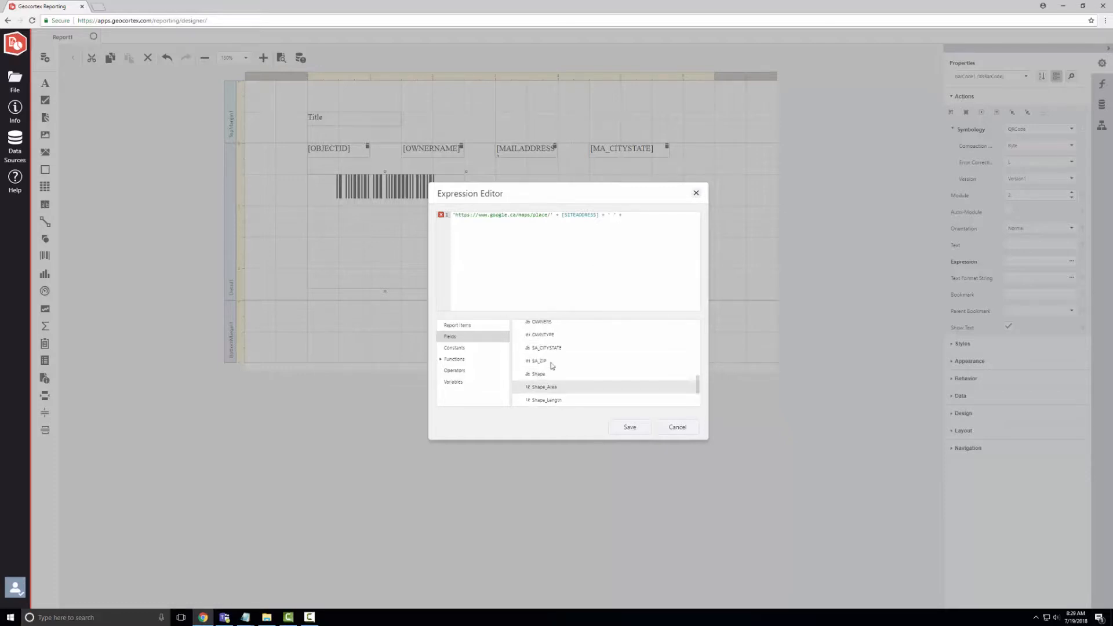
{"action": "double_click", "coordinate": [547, 348]}
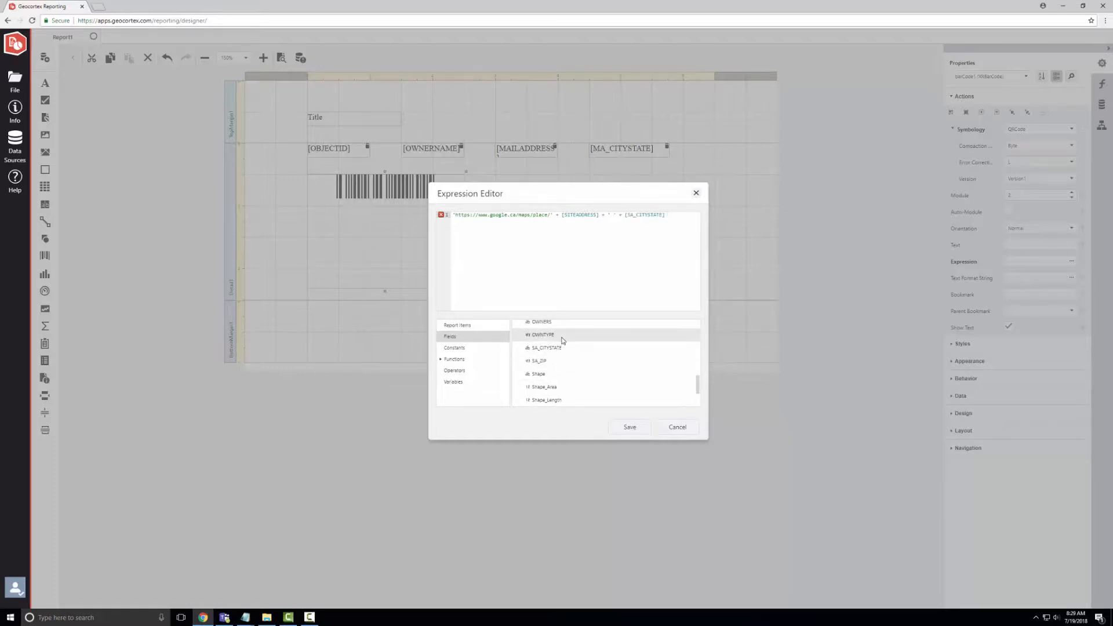
{"action": "type", "text": "+"}
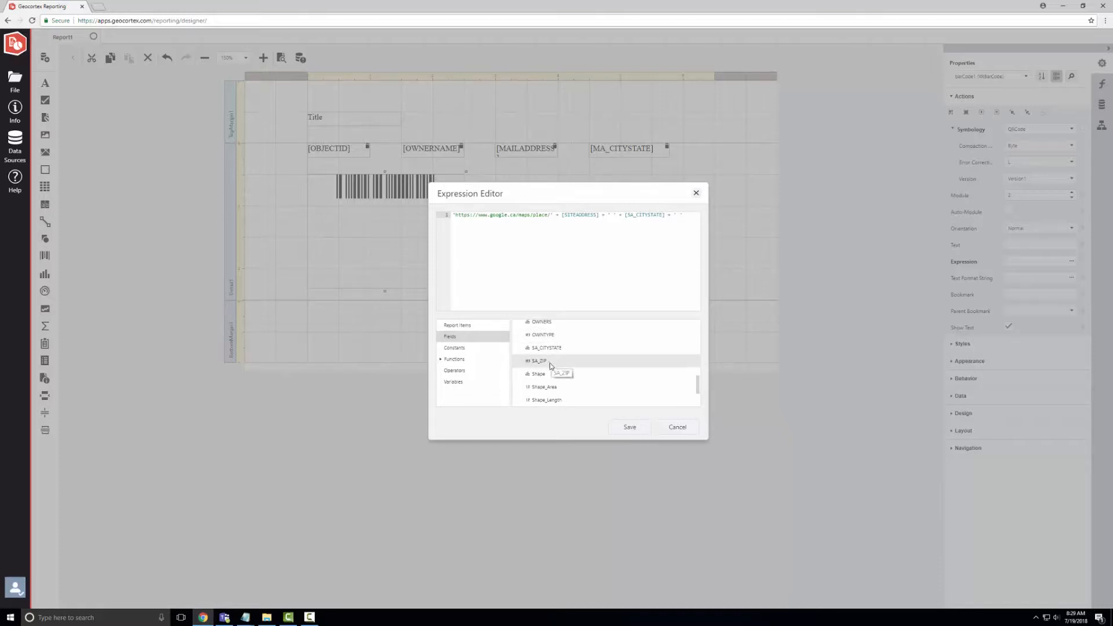
{"action": "double_click", "coordinate": [545, 361]}
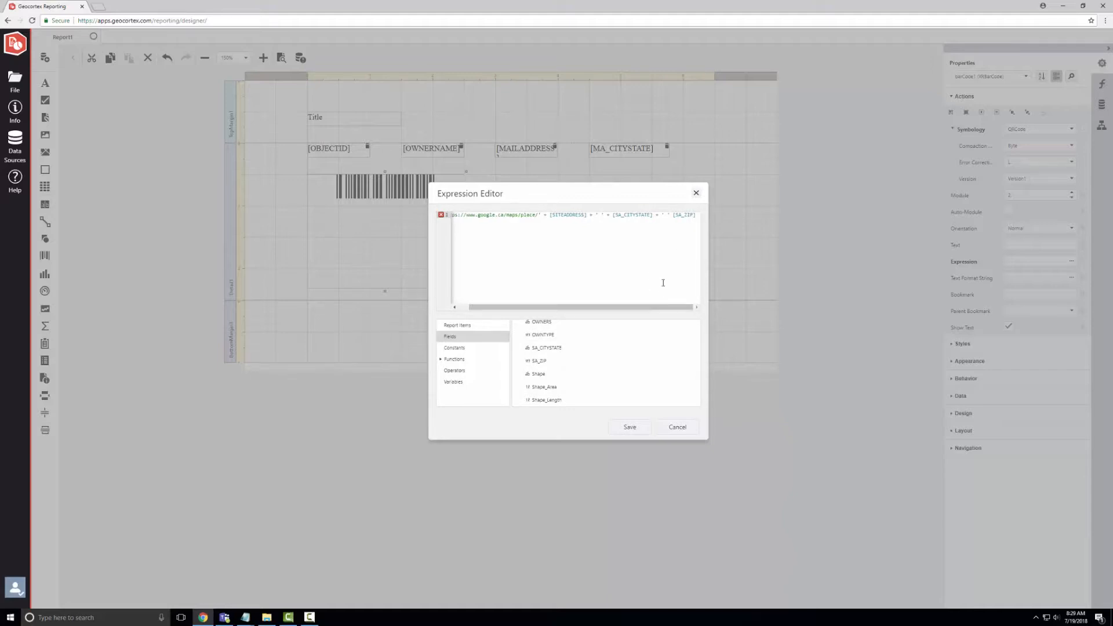
{"action": "key", "text": "BackSpace"}
{"action": "type", "text": "+"}
{"action": "mouse_move", "coordinate": [584, 310]}
{"action": "left_mouse_down"}
{"action": "mouse_move", "coordinate": [572, 311]}
{"action": "mouse_move", "coordinate": [600, 312]}
{"action": "left_mouse_up"}
{"action": "left_click", "coordinate": [630, 428]}
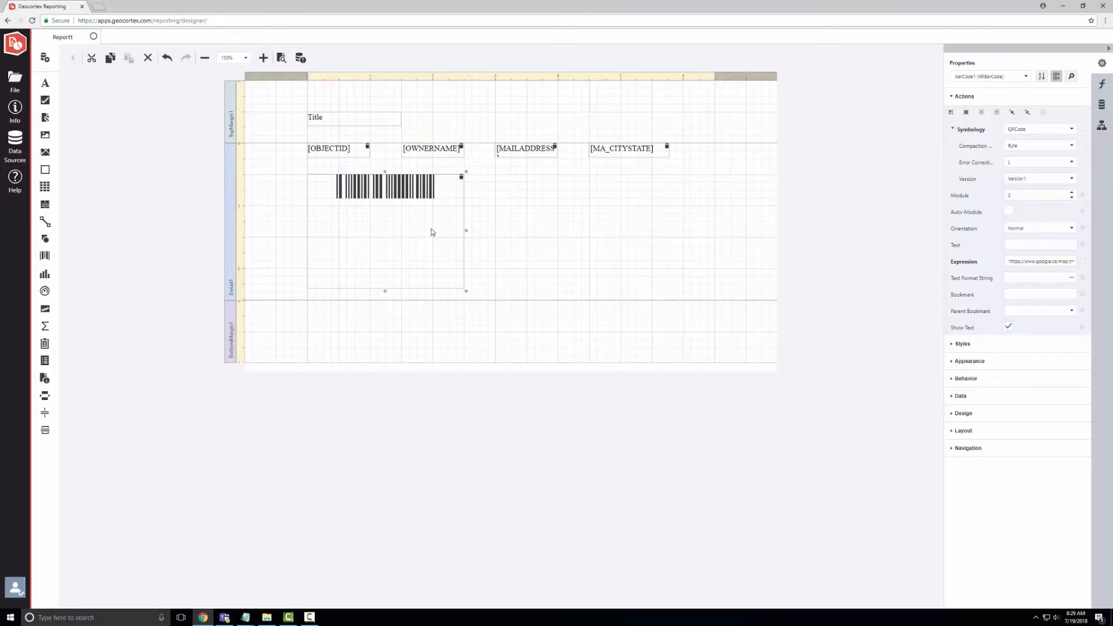
Step: Copy the barcode's Text expression into its NavigateUrl expression and save it
{"action": "left_click", "coordinate": [1109, 89]}
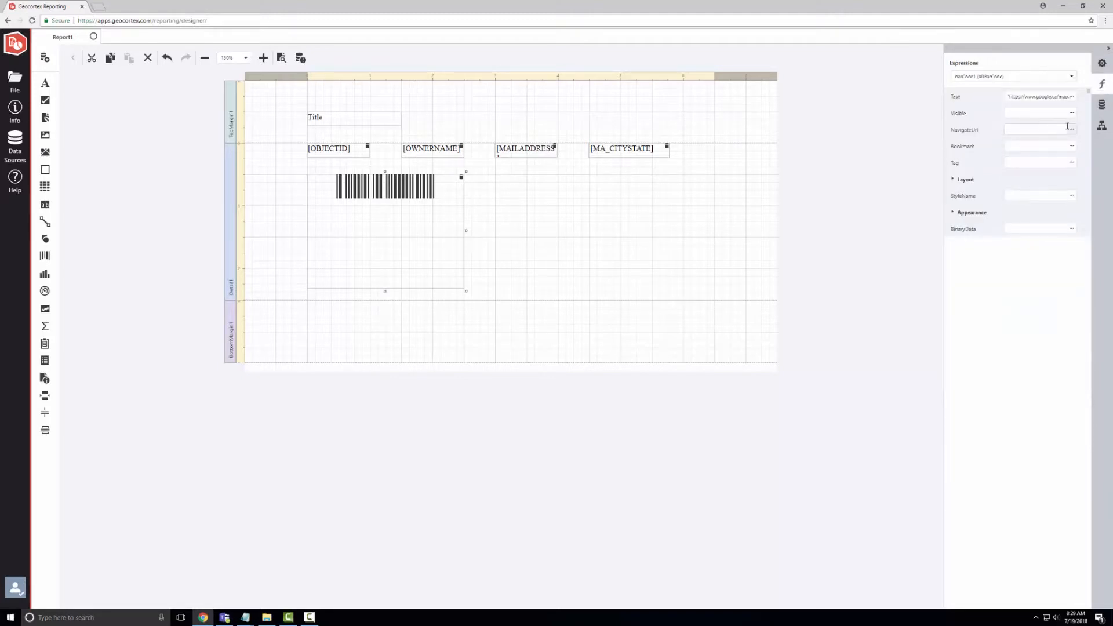
{"action": "left_click", "coordinate": [1072, 98]}
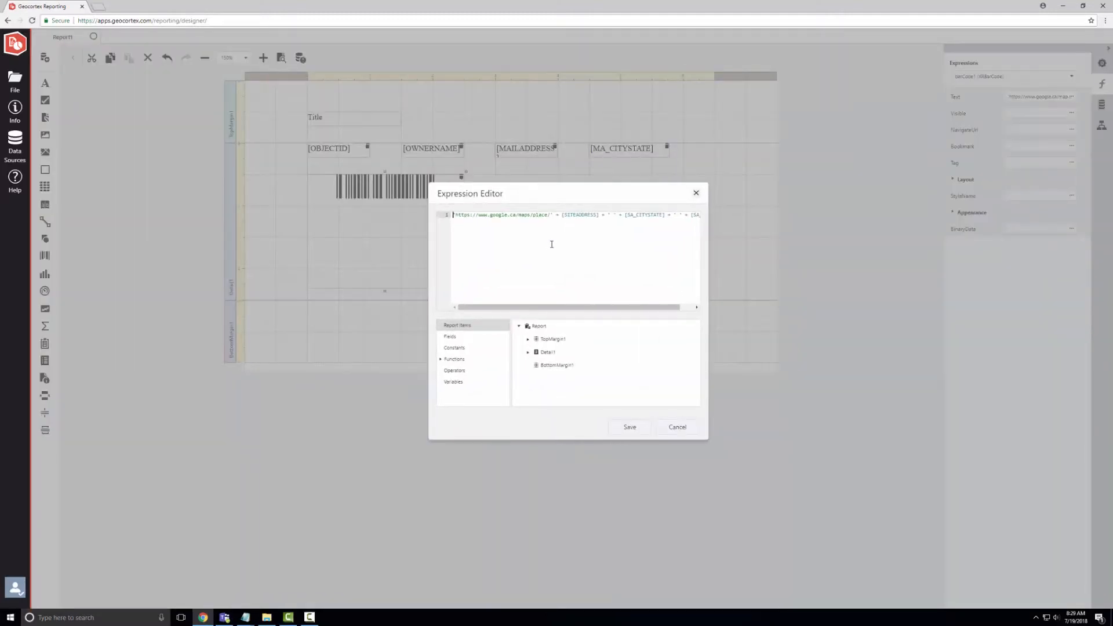
{"action": "key", "text": "ctrl+a"}
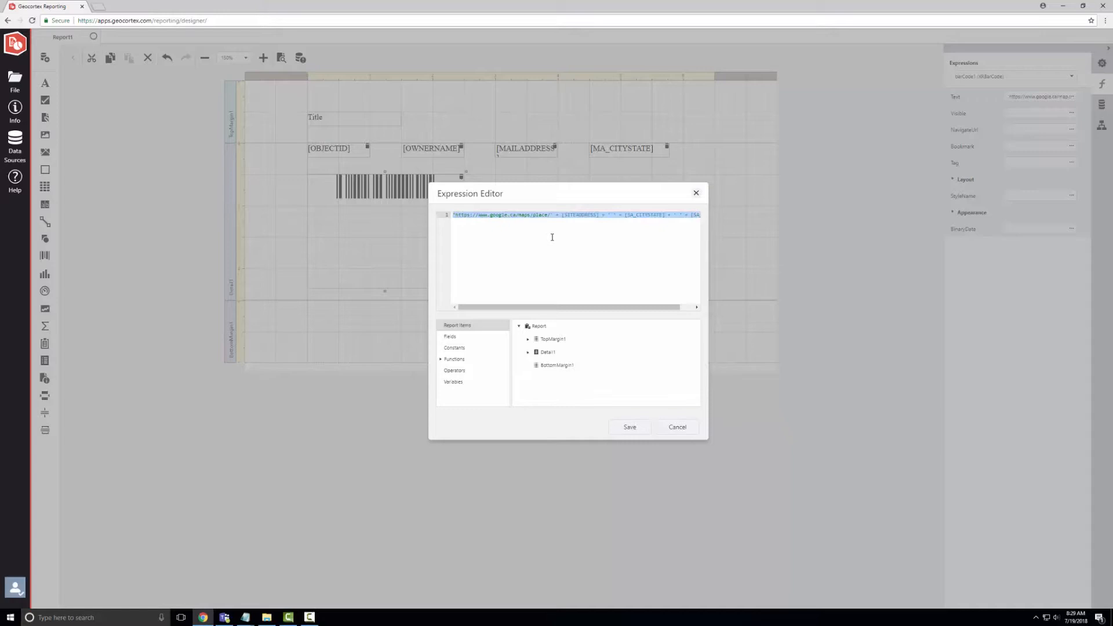
{"action": "left_click", "coordinate": [631, 427]}
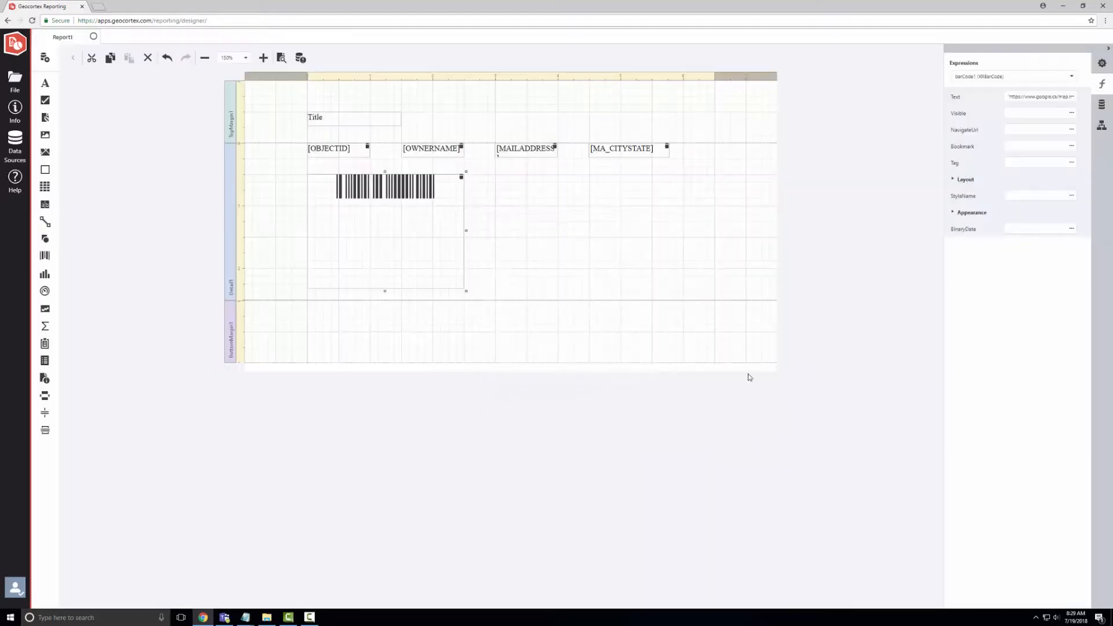
{"action": "left_click", "coordinate": [1072, 130]}
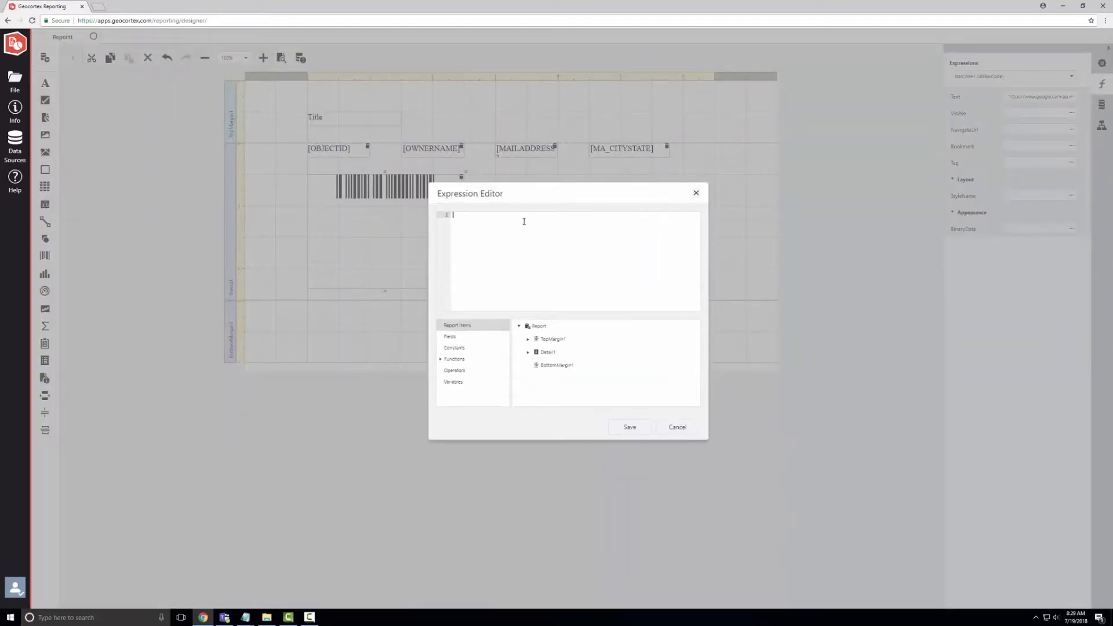
{"action": "key", "text": "ctrl+v"}
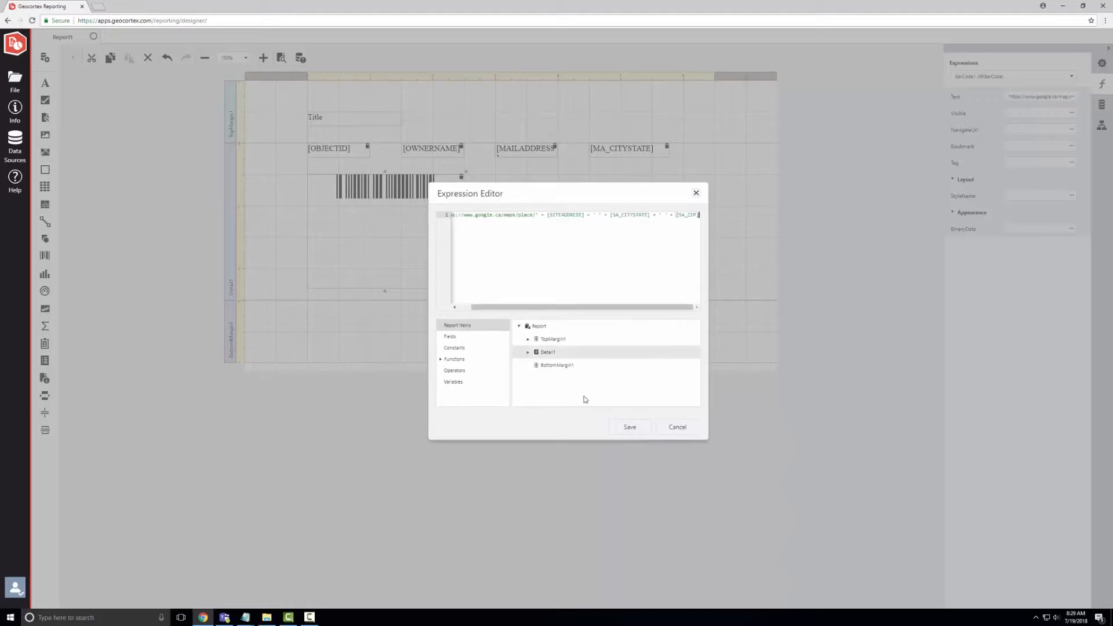
{"action": "left_click", "coordinate": [631, 427]}
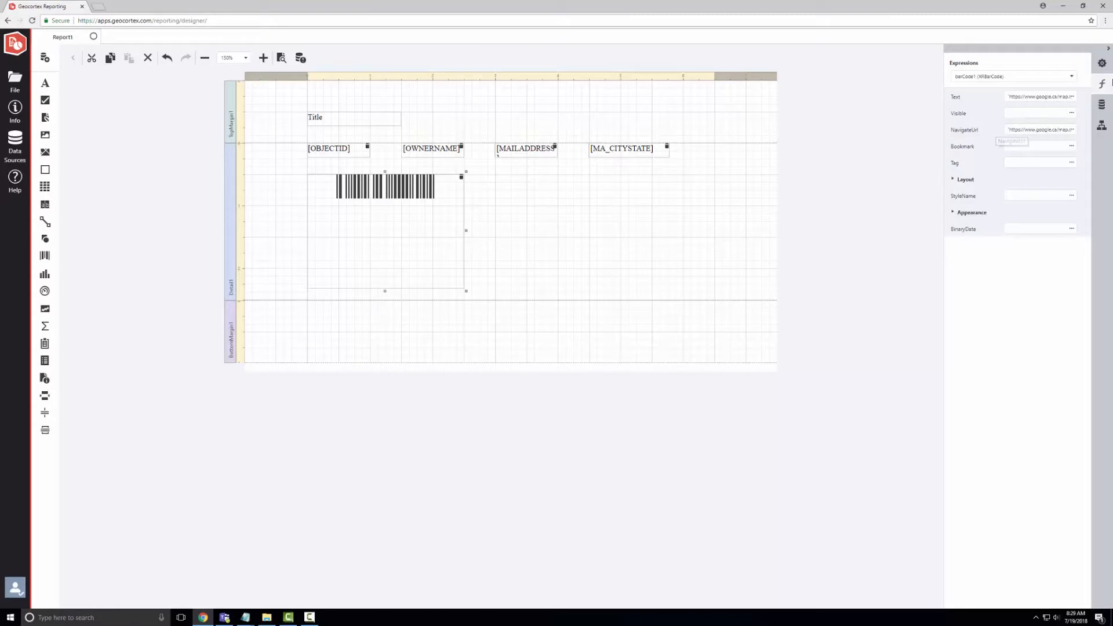
Step: Hide the barcode's text by disabling Show Text and enable its Auto-Module option
{"action": "left_click", "coordinate": [1102, 63]}
{"action": "left_click", "coordinate": [954, 362]}
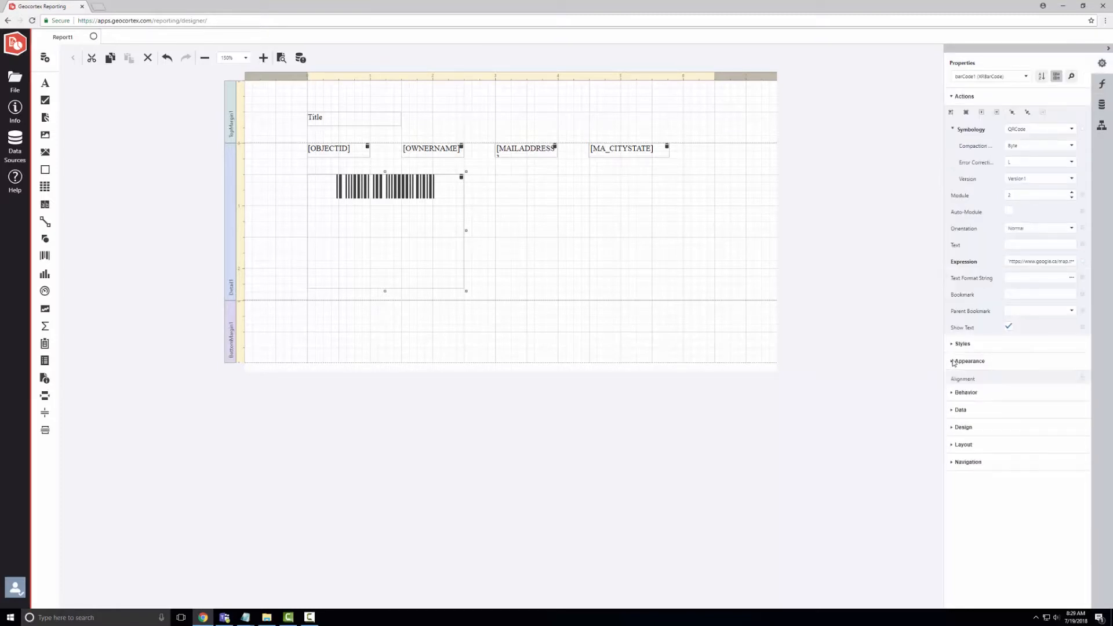
{"action": "scroll", "coordinate": [954, 362], "scroll_direction": "down", "scroll_amount": 1}
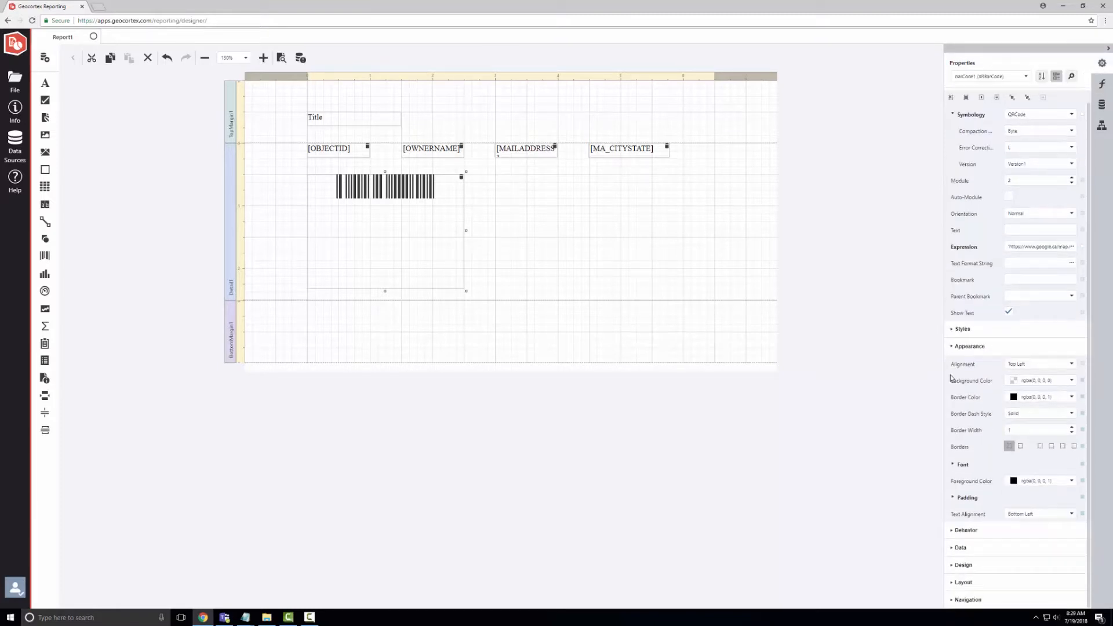
{"action": "left_click", "coordinate": [952, 531]}
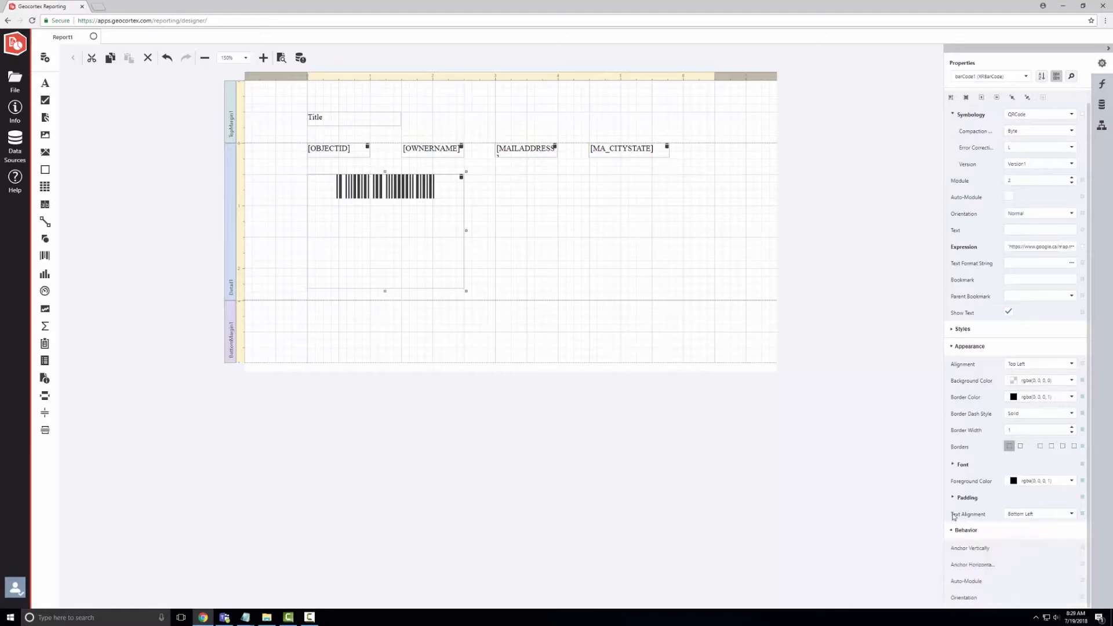
{"action": "scroll", "coordinate": [953, 511], "scroll_direction": "down", "scroll_amount": 3}
{"action": "scroll", "coordinate": [956, 434], "scroll_direction": "down", "scroll_amount": 5}
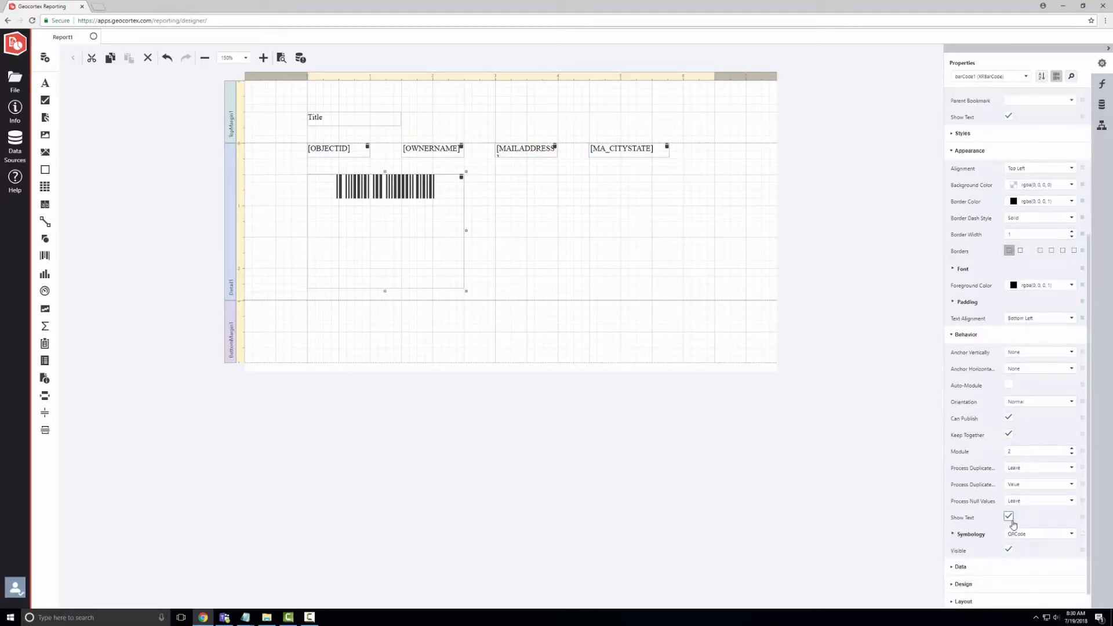
{"action": "left_click", "coordinate": [1009, 517]}
{"action": "left_click", "coordinate": [1009, 386]}
Step: Extend the Detail band to about 3 inches tall and add a horizontal line below the barcode spanning the full width between the margins
{"action": "left_click_drag", "start_coordinate": [230, 301], "coordinate": [230, 329]}
{"action": "left_click_drag", "start_coordinate": [45, 221], "coordinate": [314, 295]}
{"action": "left_click", "coordinate": [312, 296]}
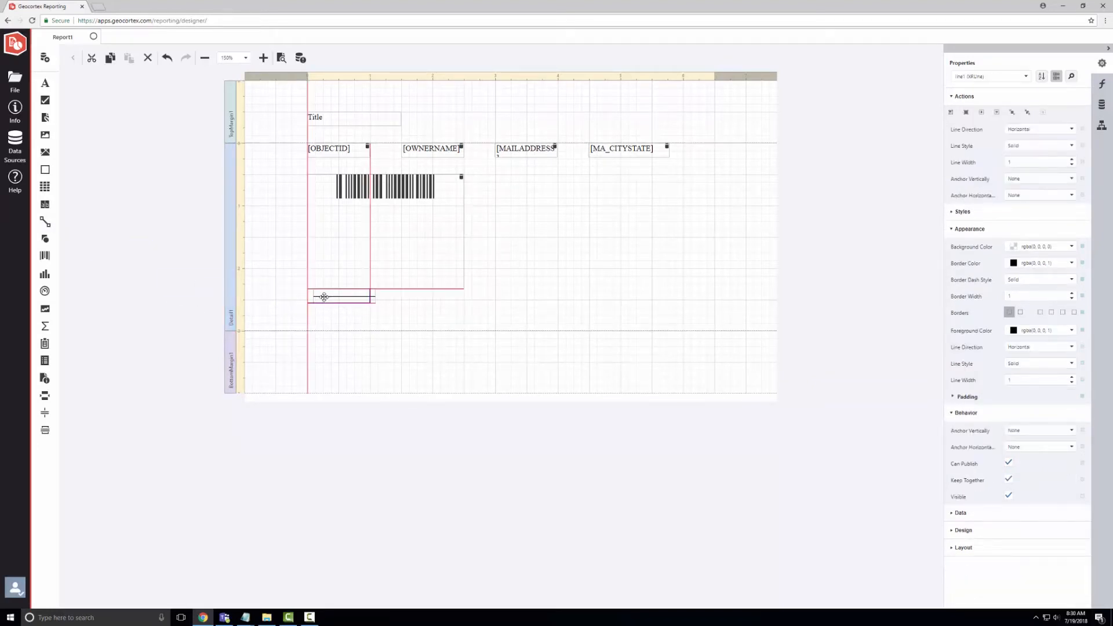
{"action": "left_click_drag", "start_coordinate": [377, 296], "coordinate": [715, 288]}
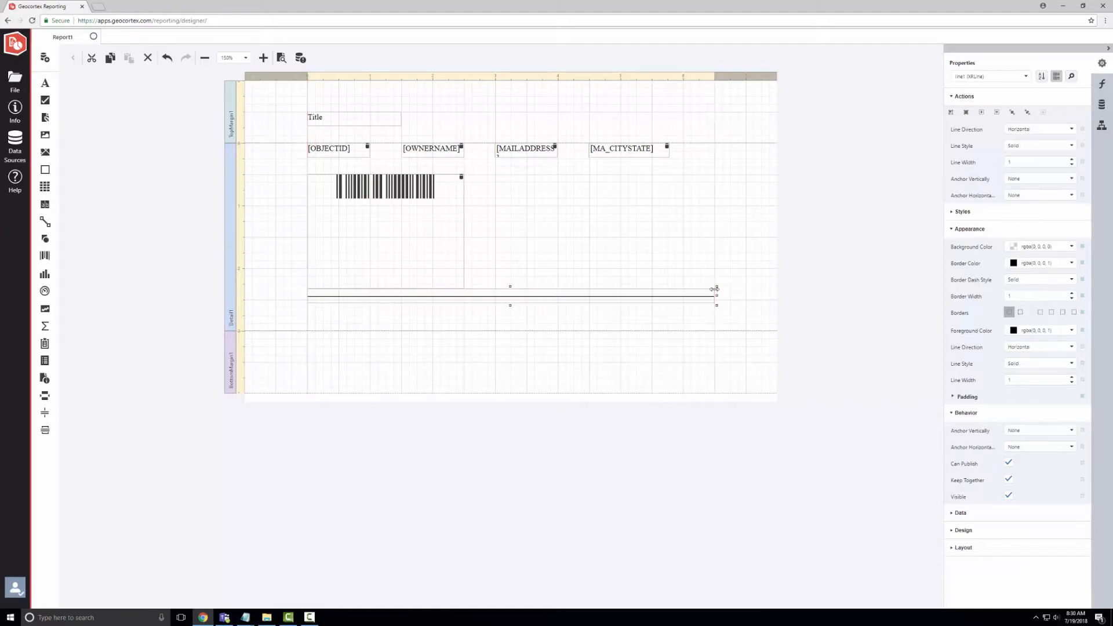
Step: Delete the MAILADDRESS and MA_CITYSTATE fields from the Detail band
{"action": "left_click", "coordinate": [1102, 105]}
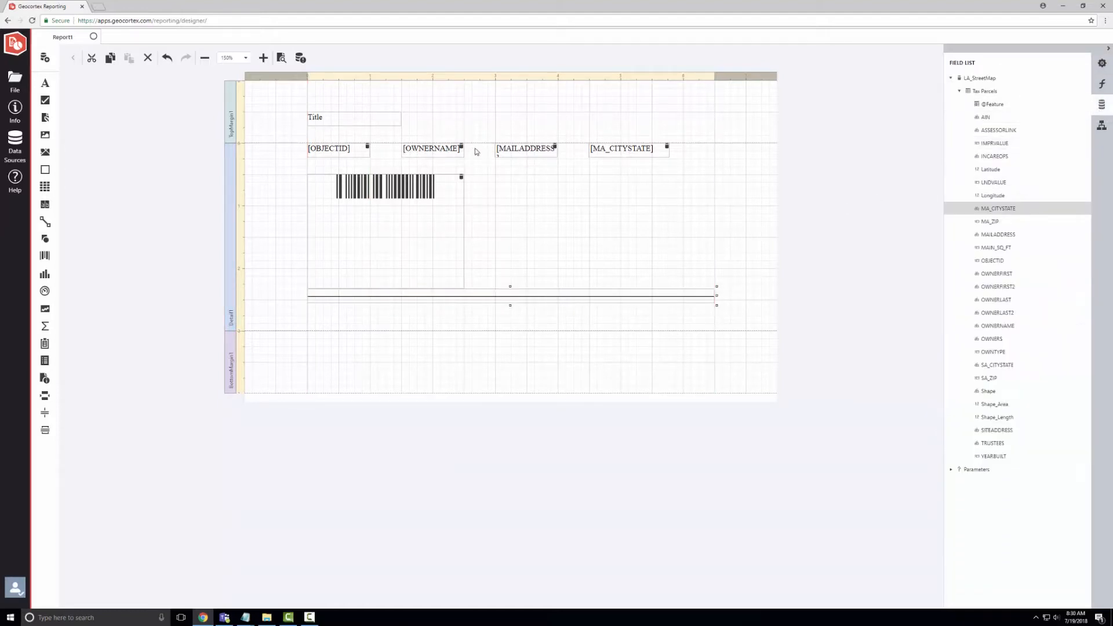
{"action": "key", "text": "Delete"}
{"action": "left_click", "coordinate": [622, 155]}
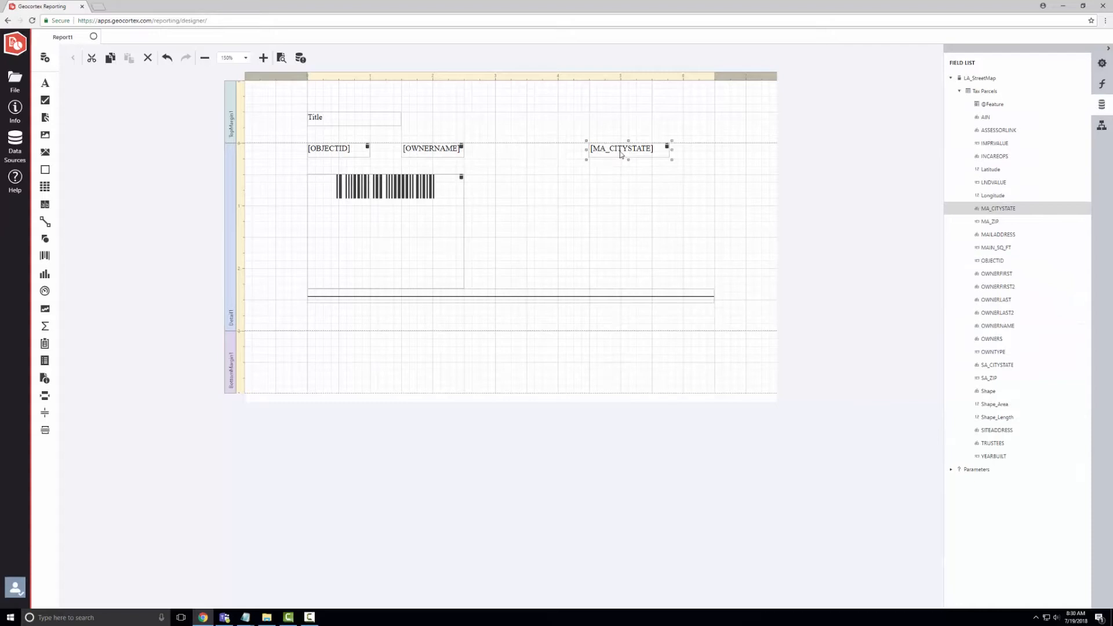
{"action": "key", "text": "Delete"}
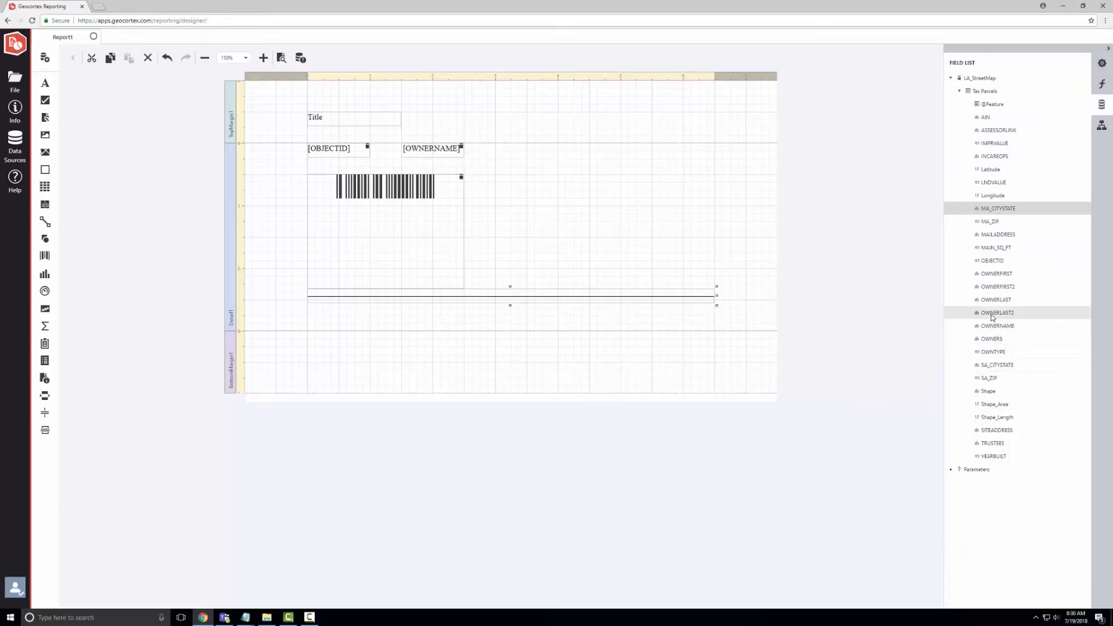
Step: Add the SITEADDRESS and SA_CITYSTATE fields beside OWNERNAME, and place SA_ZIP beneath SITEADDRESS
{"action": "left_click_drag", "start_coordinate": [995, 429], "coordinate": [496, 146]}
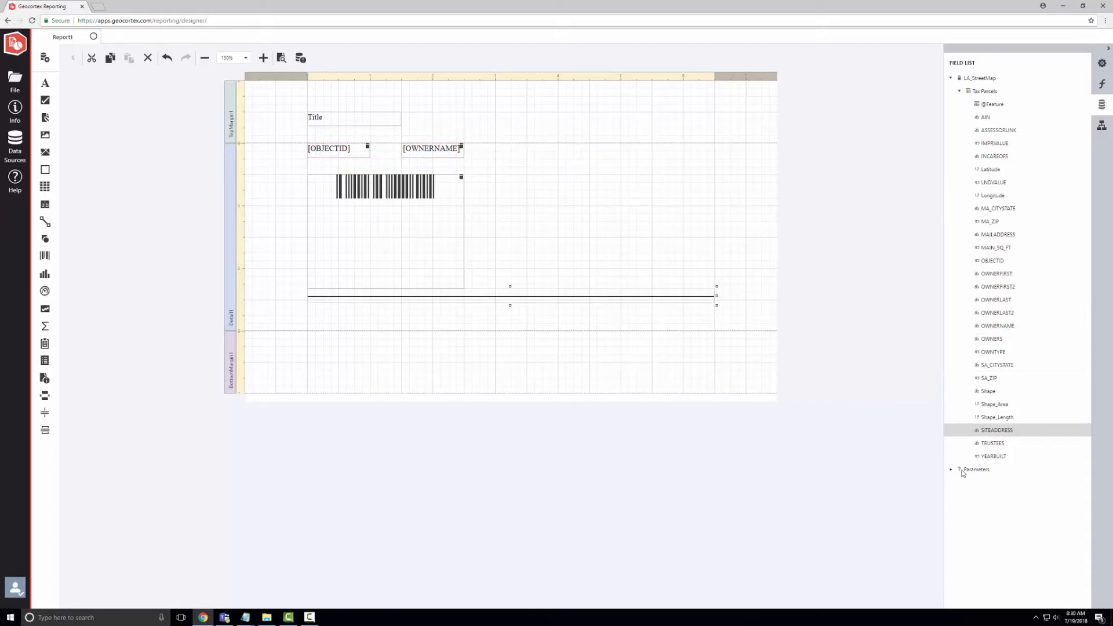
{"action": "left_click_drag", "start_coordinate": [990, 430], "coordinate": [496, 149]}
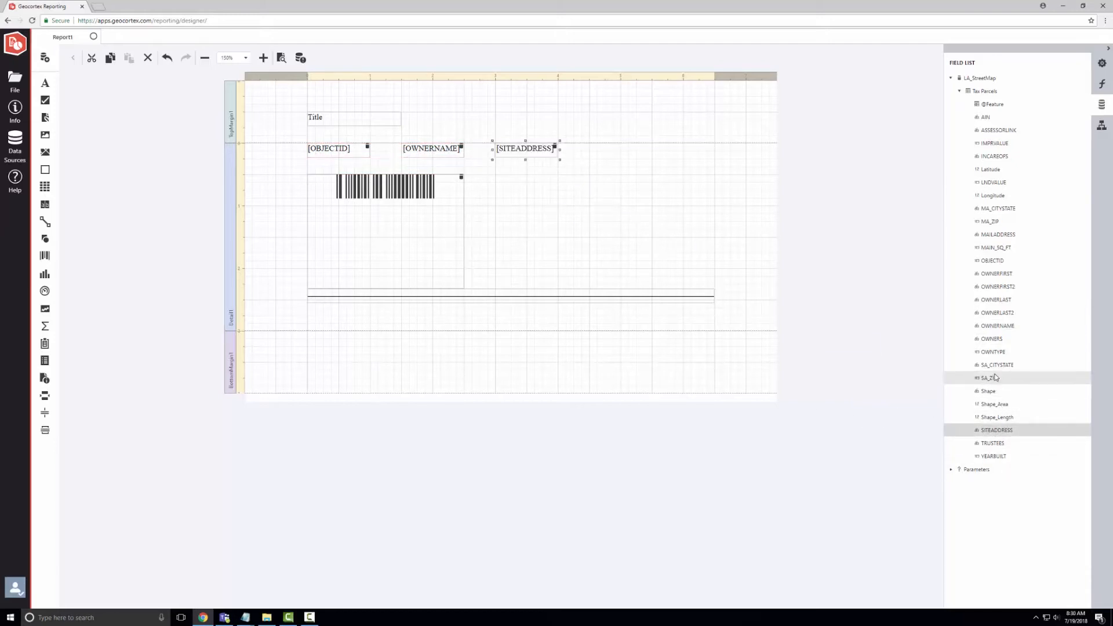
{"action": "left_click_drag", "start_coordinate": [995, 365], "coordinate": [593, 154]}
{"action": "left_click_drag", "start_coordinate": [997, 378], "coordinate": [498, 182]}
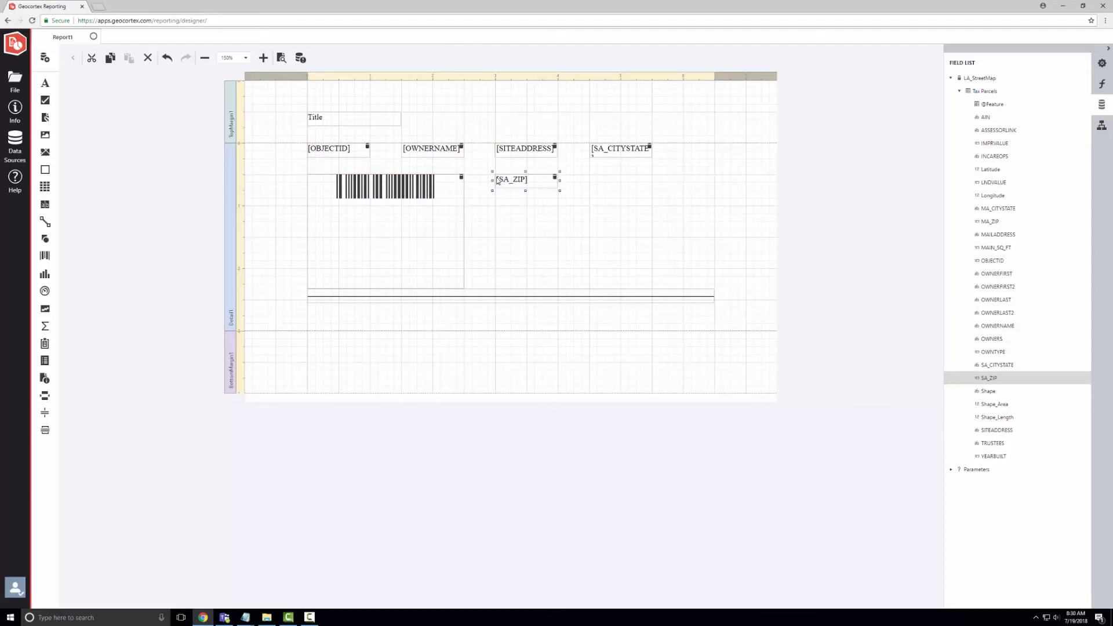
Step: Preview the report for feature IDs 1, 2 and 3
{"action": "left_click", "coordinate": [480, 467]}
{"action": "left_click", "coordinate": [282, 58]}
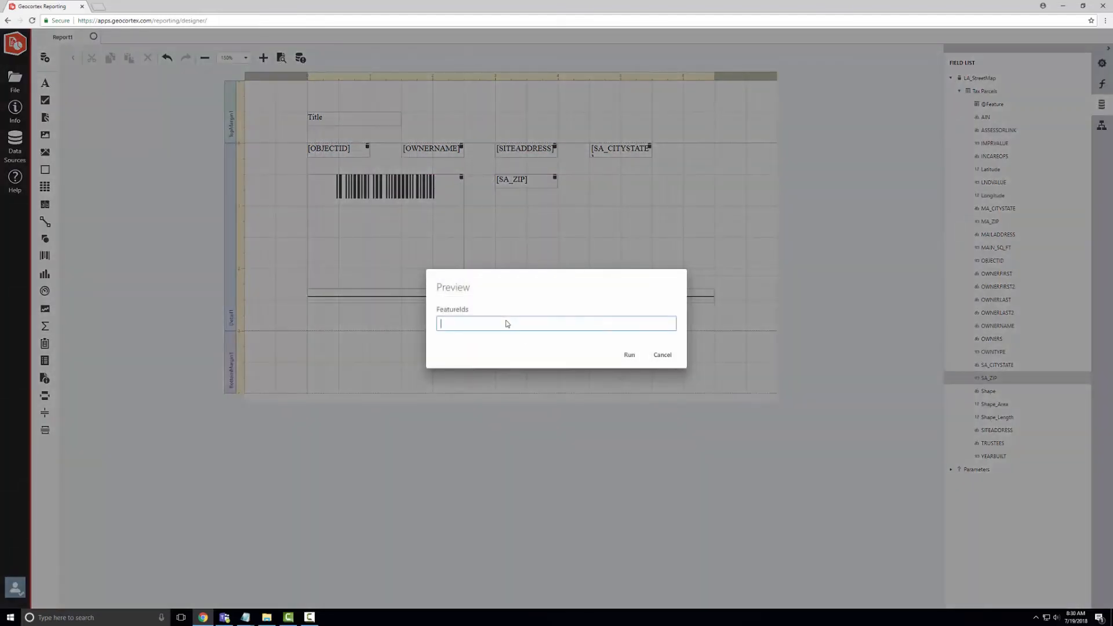
{"action": "type", "text": "1"}
{"action": "key", "text": "Return"}
{"action": "type", "text": "2"}
{"action": "key", "text": "Return"}
{"action": "type", "text": "3"}
{"action": "key", "text": "Return"}
{"action": "left_click", "coordinate": [633, 355]}
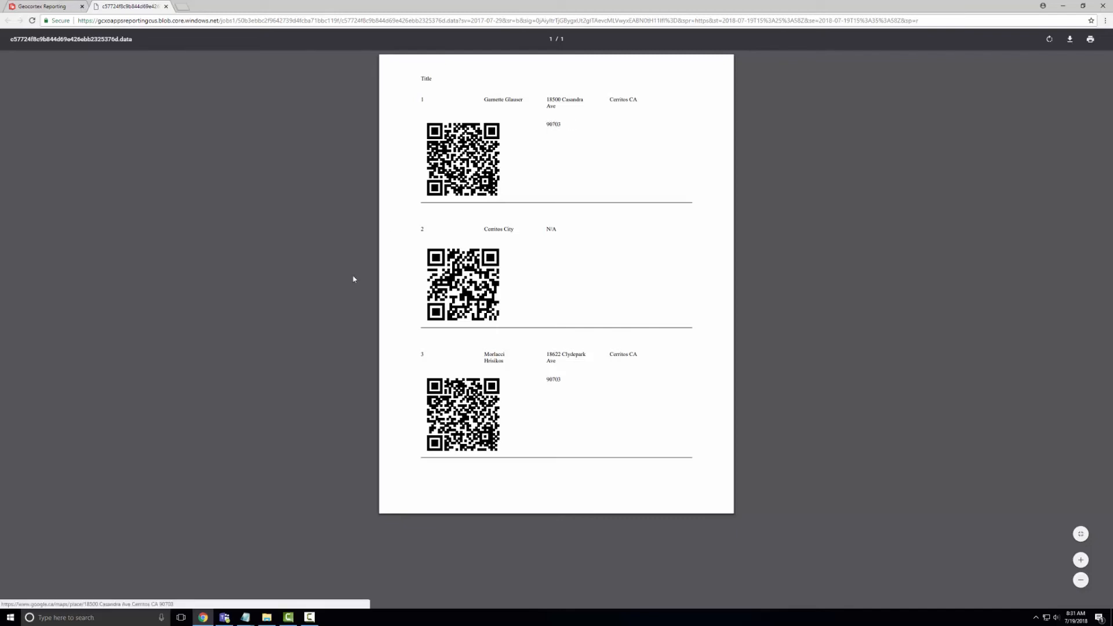
Step: Open the first parcel's QR code link in a new tab and view its location in Google Maps
{"action": "right_click", "coordinate": [442, 162]}
{"action": "left_click", "coordinate": [458, 165]}
{"action": "left_click", "coordinate": [216, 4]}
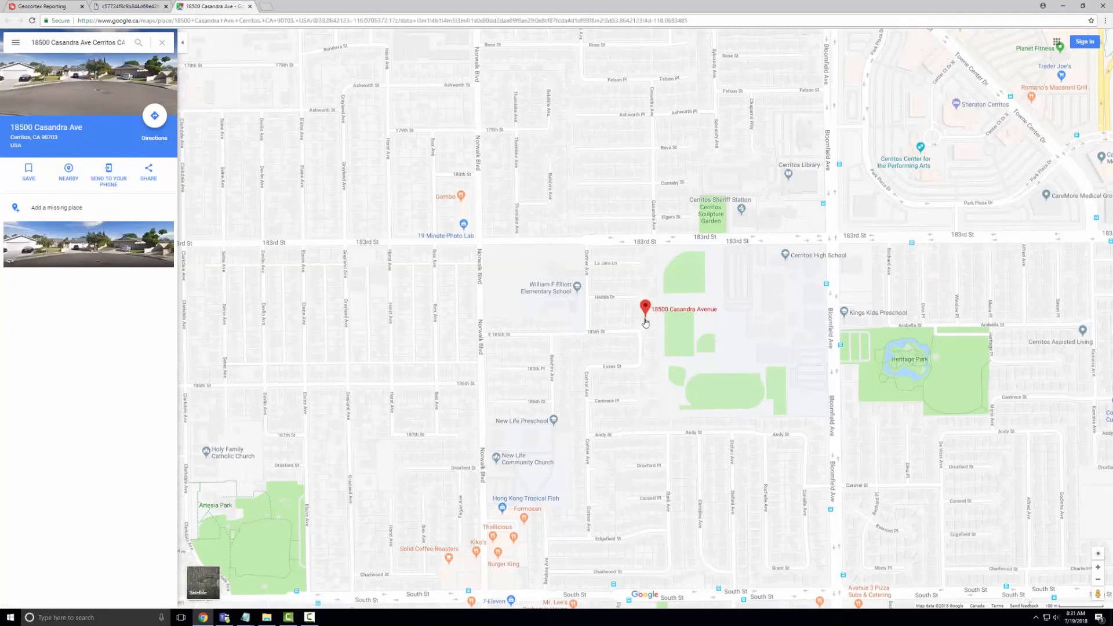
Step: Open Google Maps directions to the first parcel's address and close the map tab
{"action": "left_click", "coordinate": [136, 7]}
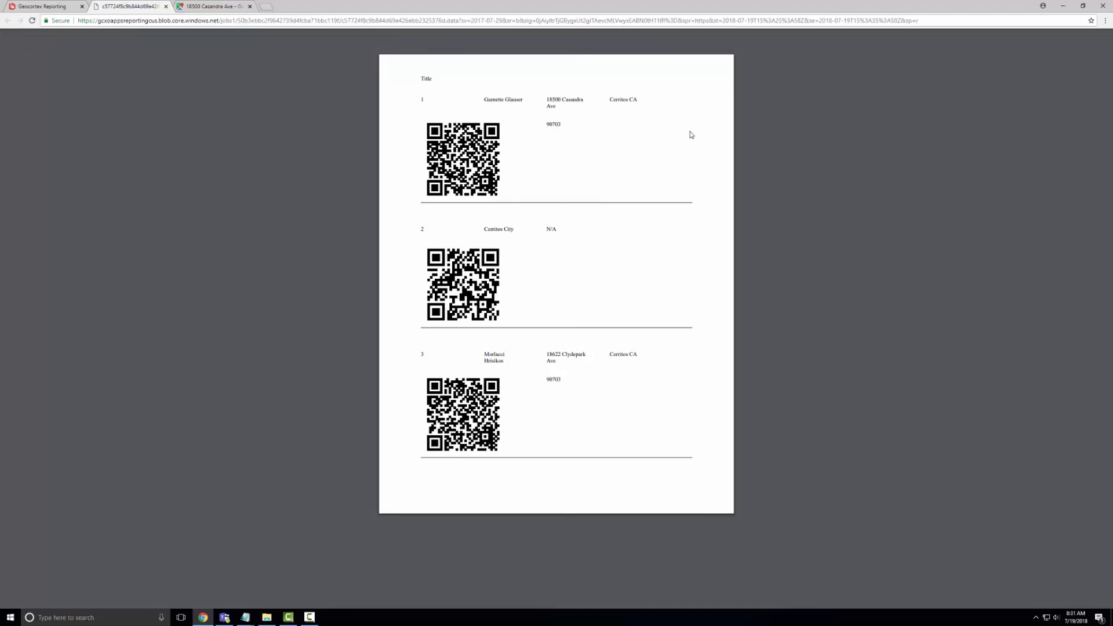
{"action": "left_click", "coordinate": [209, 6]}
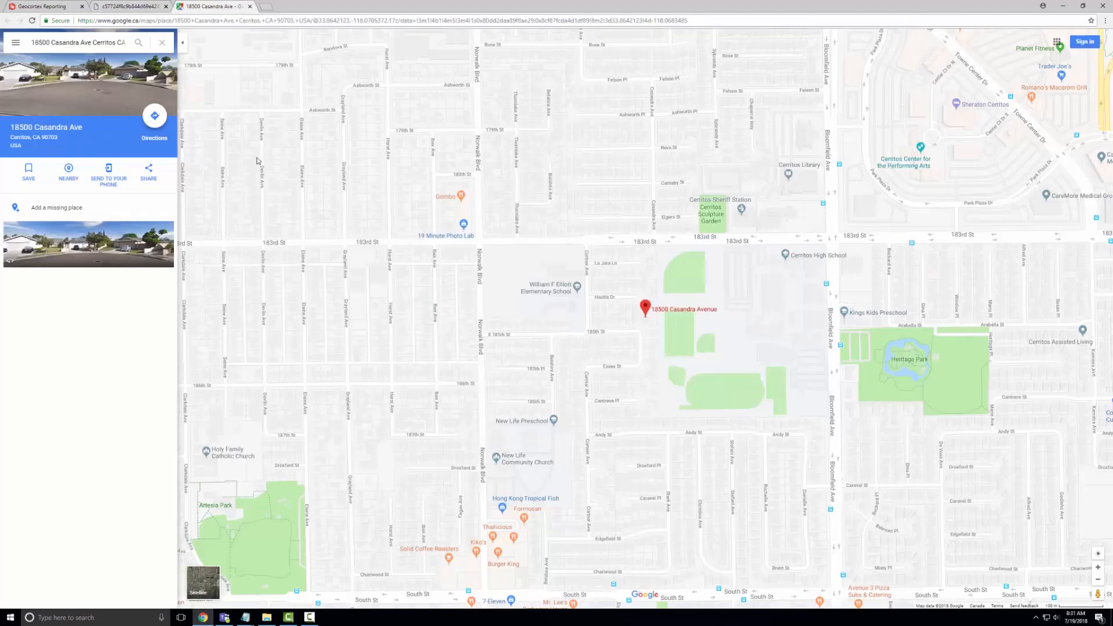
{"action": "left_click", "coordinate": [154, 116]}
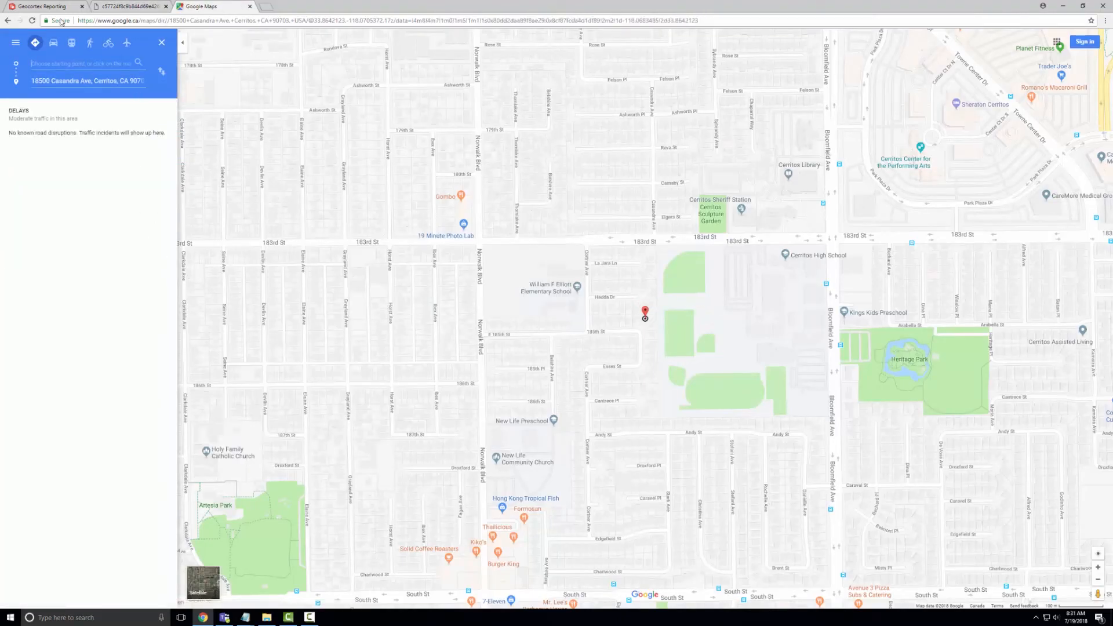
{"action": "left_click", "coordinate": [250, 6]}
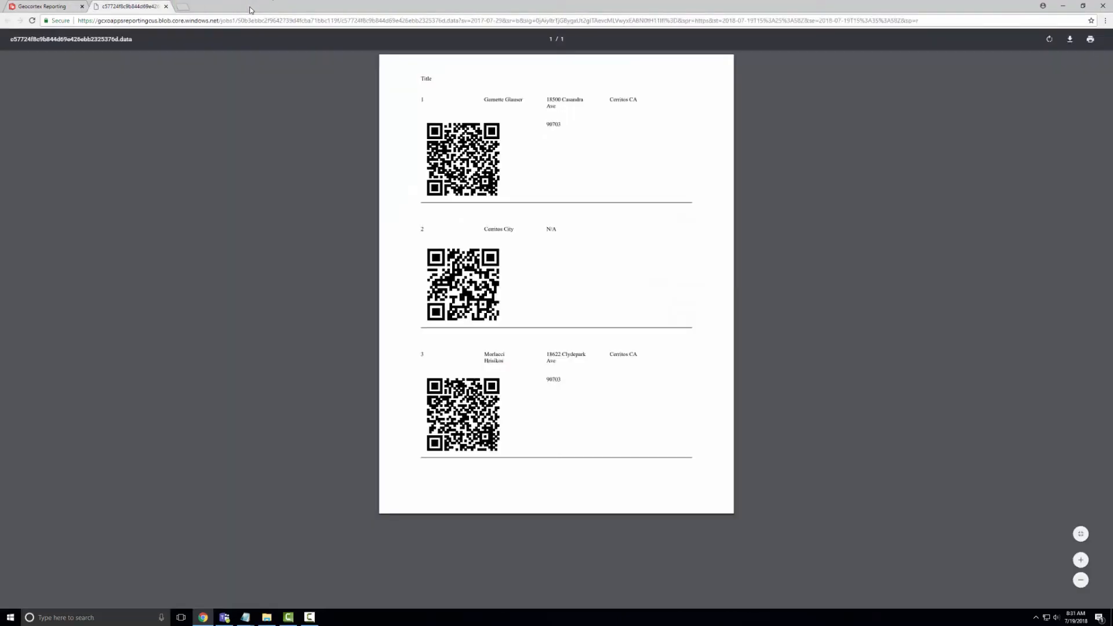